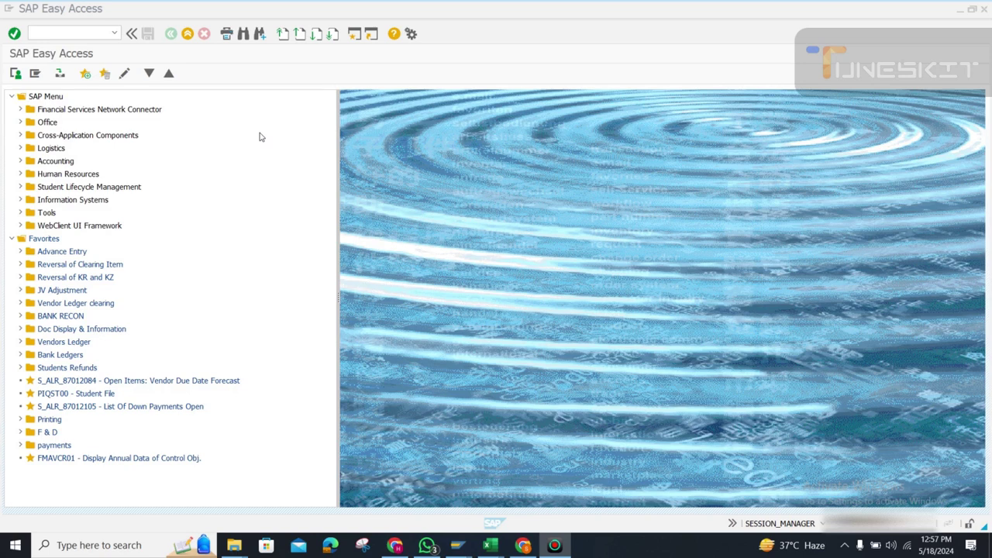
Step: Start transaction F-22 to enter a customer invoice
{"action": "left_click", "coordinate": [66, 34]}
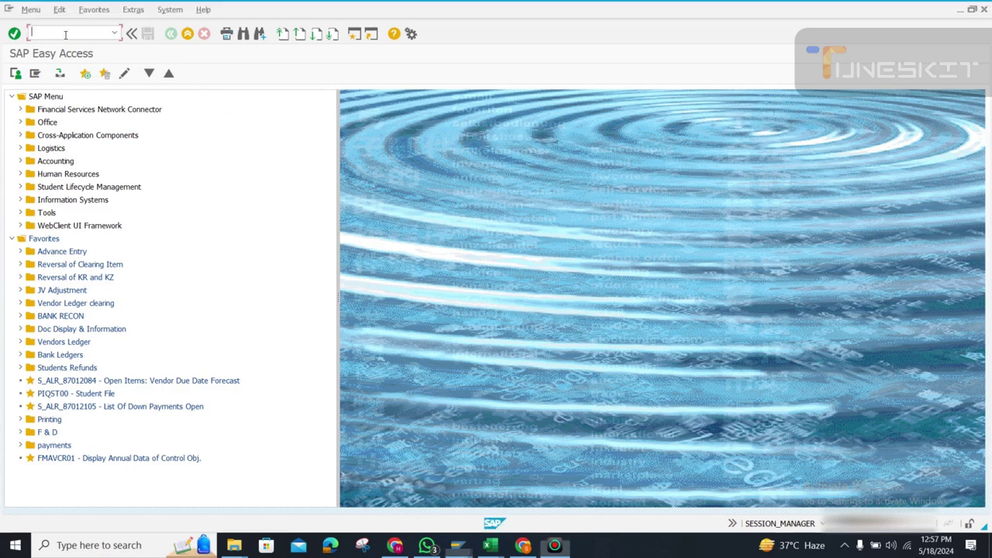
{"action": "type", "text": "f-22"}
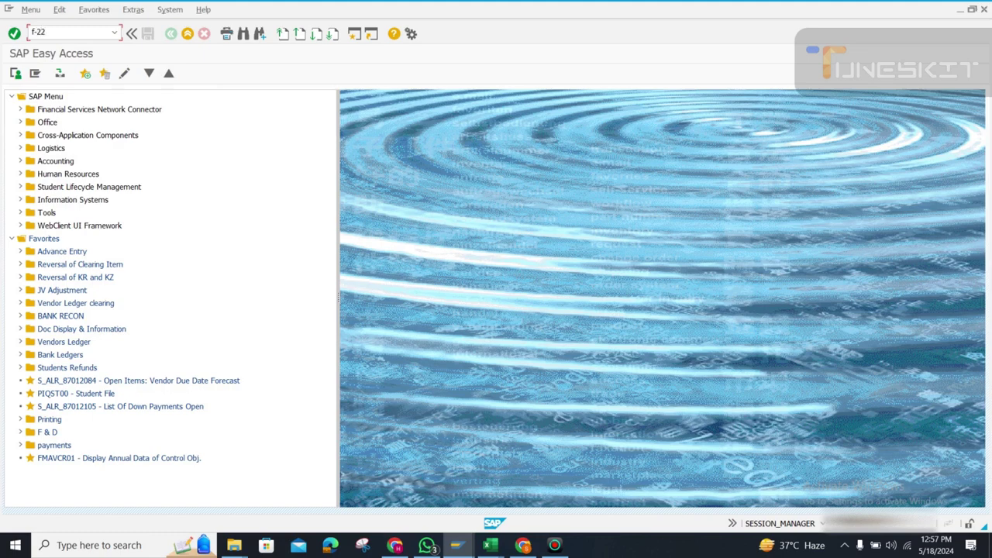
{"action": "key", "text": "Return"}
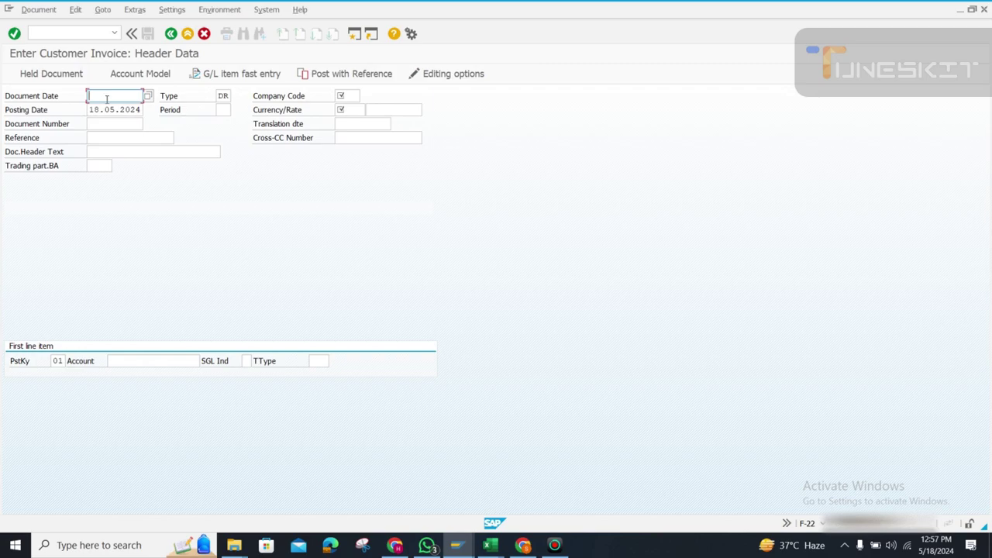
Step: Set the document date and posting date to 01.05.2024
{"action": "type", "text": "01."}
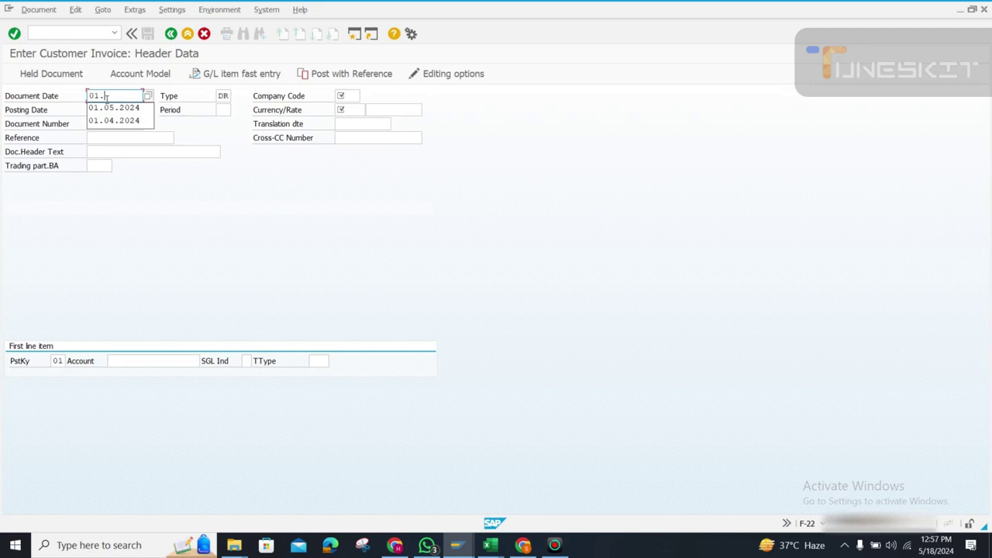
{"action": "type", "text": "05.2024"}
{"action": "key", "text": "Tab"}
{"action": "key", "text": "Tab"}
{"action": "key", "text": "Tab"}
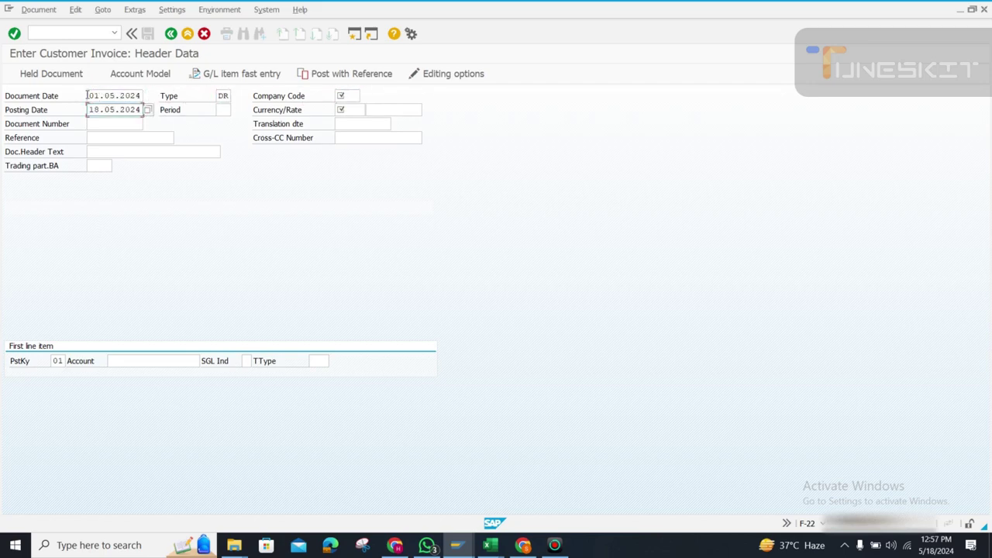
{"action": "double_click", "coordinate": [87, 96]}
{"action": "key", "text": "ctrl+c"}
{"action": "left_click_drag", "start_coordinate": [89, 109], "coordinate": [141, 113]}
{"action": "key", "text": "ctrl+v"}
{"action": "key", "text": "Tab"}
{"action": "key", "text": "Tab"}
Step: Enter company code 2000 and currency PKR in the invoice header
{"action": "left_click", "coordinate": [352, 94]}
{"action": "type", "text": "2000"}
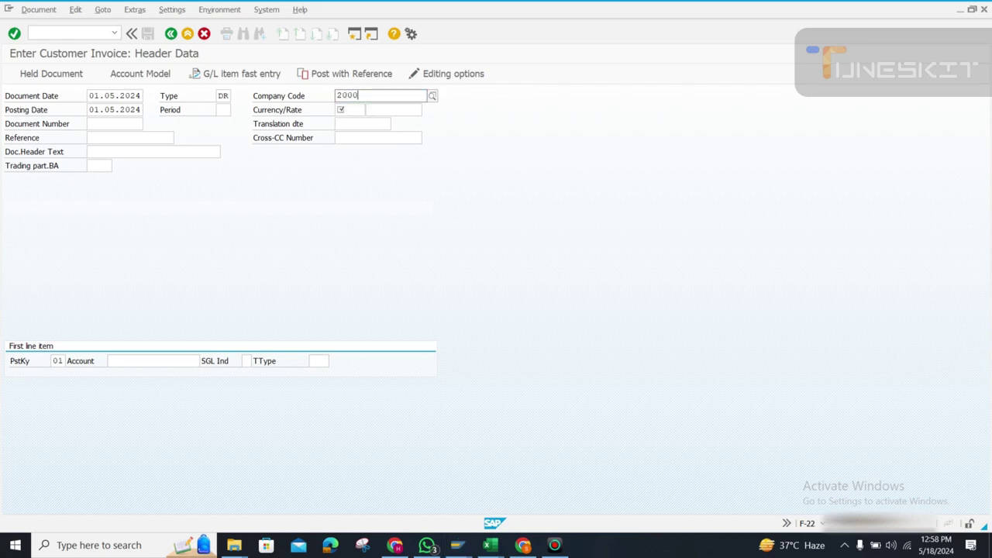
{"action": "key", "text": "Return"}
{"action": "left_click", "coordinate": [355, 109]}
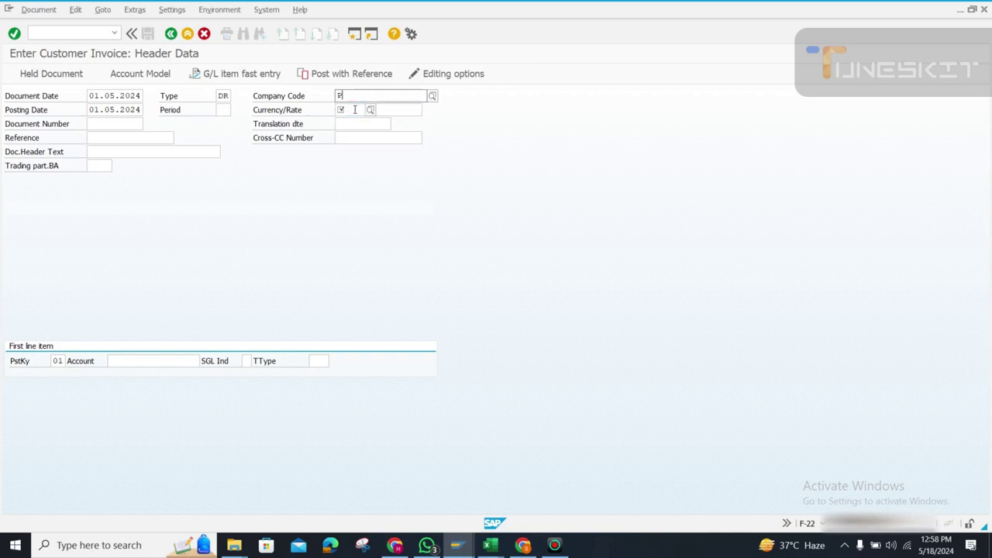
{"action": "type", "text": "PKR"}
{"action": "key", "text": "Tab"}
{"action": "key", "text": "Tab"}
{"action": "left_click", "coordinate": [220, 95]}
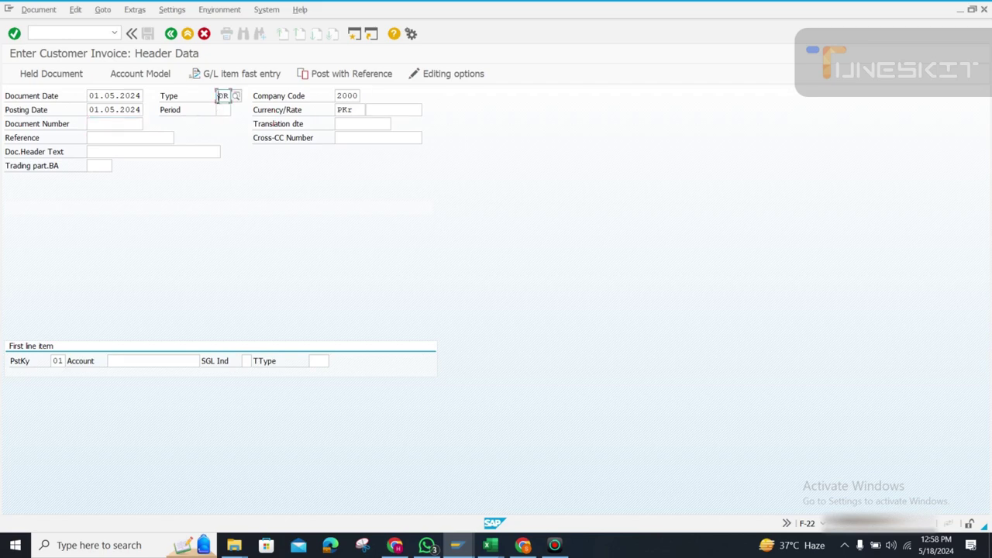
{"action": "left_click", "coordinate": [104, 154]}
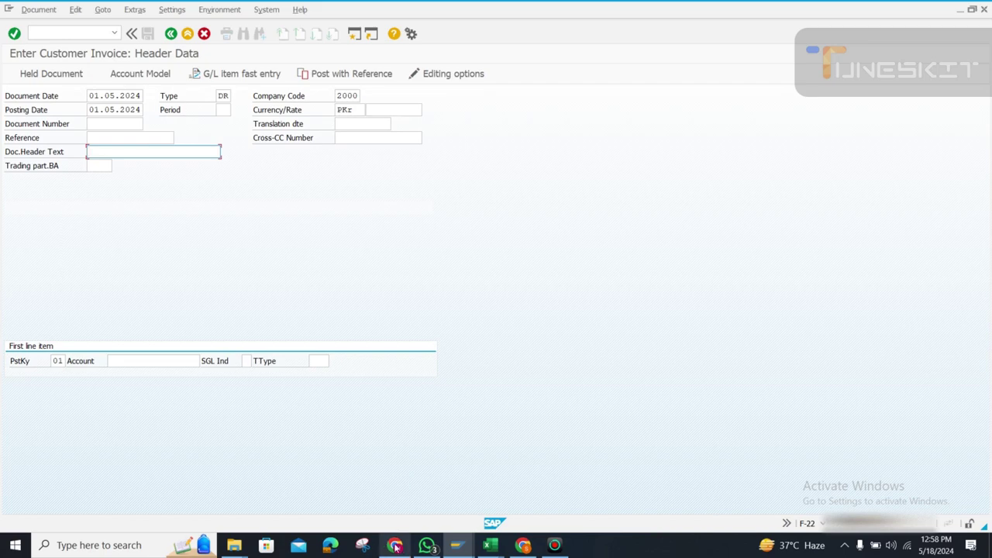
Step: Copy 'Training revenue' from Excel cell C2 into the document header text and append 'By CU'
{"action": "mouse_move", "coordinate": [490, 545]}
{"action": "left_click", "coordinate": [434, 490]}
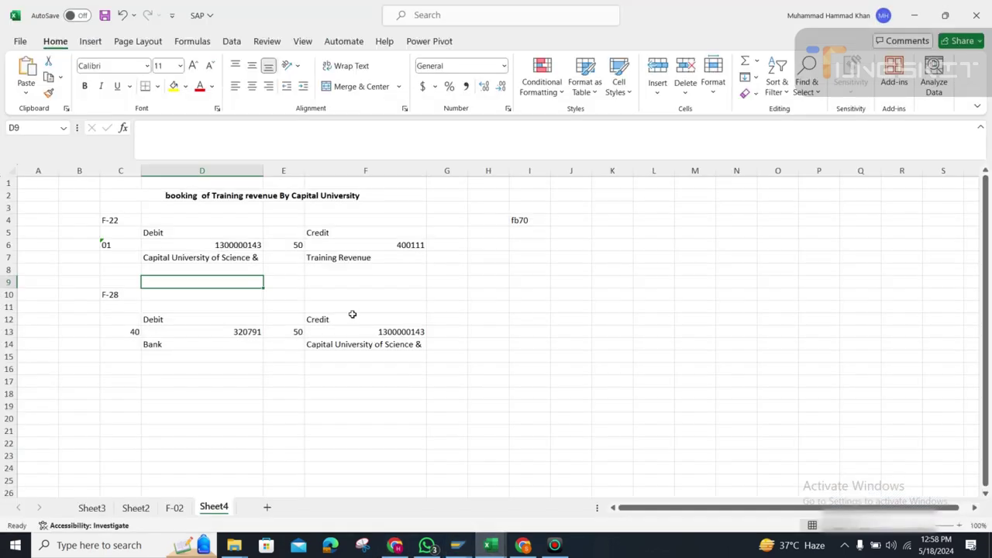
{"action": "left_click", "coordinate": [188, 196]}
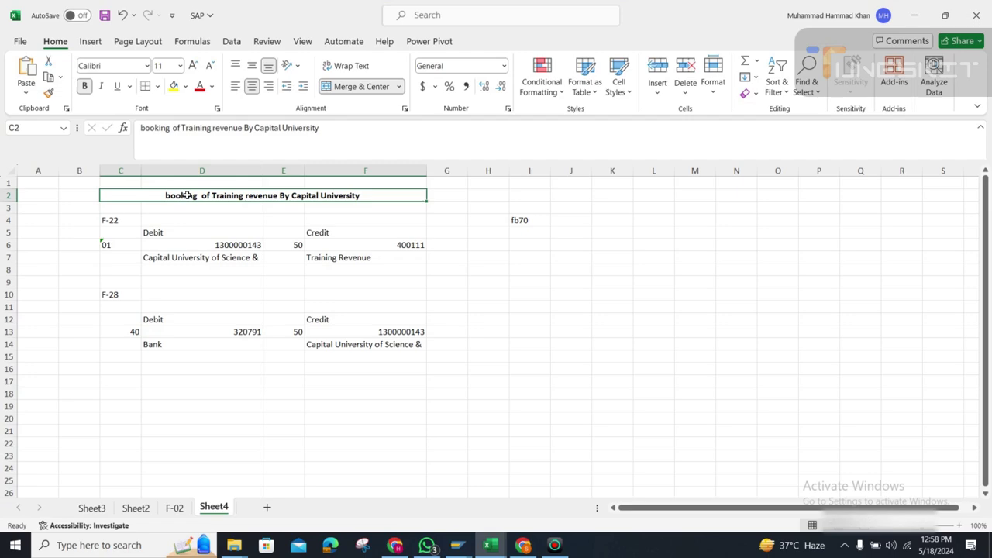
{"action": "left_click", "coordinate": [182, 128]}
{"action": "left_click_drag", "start_coordinate": [182, 128], "coordinate": [243, 128]}
{"action": "key", "text": "ctrl+c"}
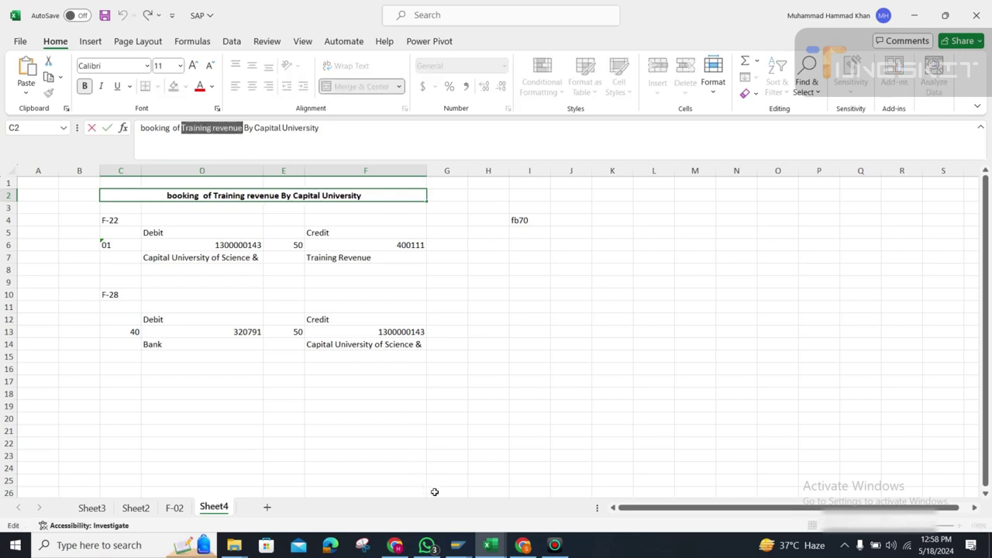
{"action": "mouse_move", "coordinate": [457, 545]}
{"action": "left_click", "coordinate": [496, 504]}
{"action": "key", "text": "ctrl+v"}
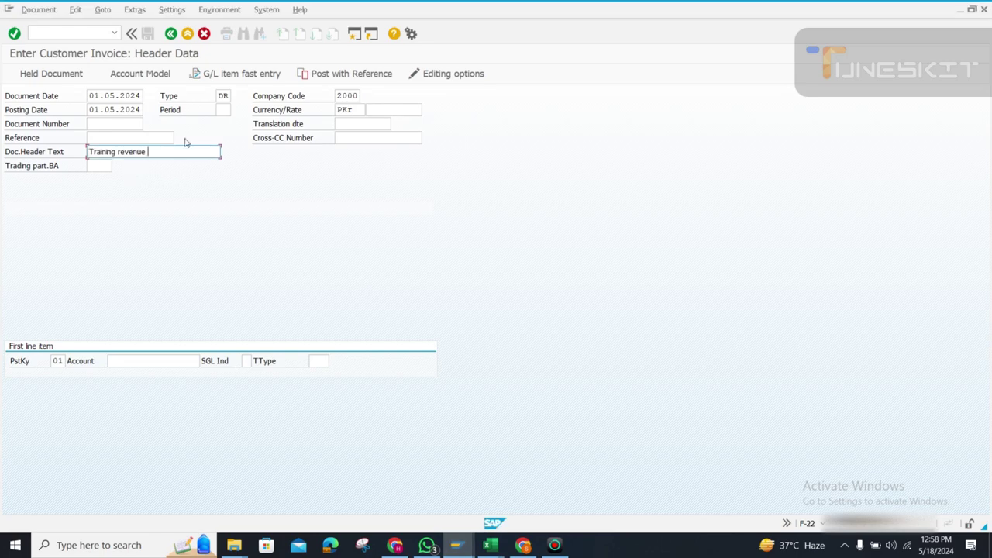
{"action": "type", "text": "By CU"}
Step: Complete the header text 'Training revenue By CU' and move to the posting key field
{"action": "key", "text": "Tab"}
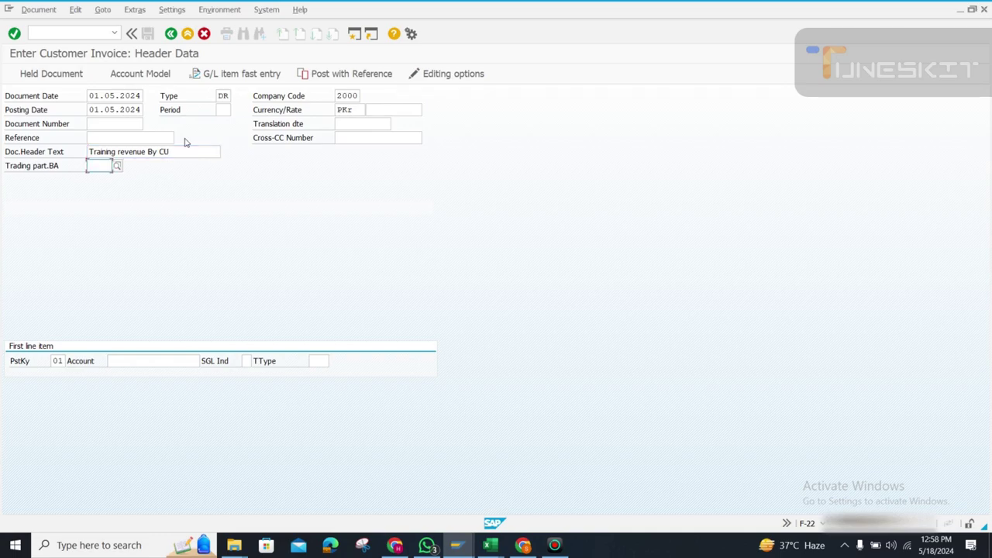
{"action": "key", "text": "Tab"}
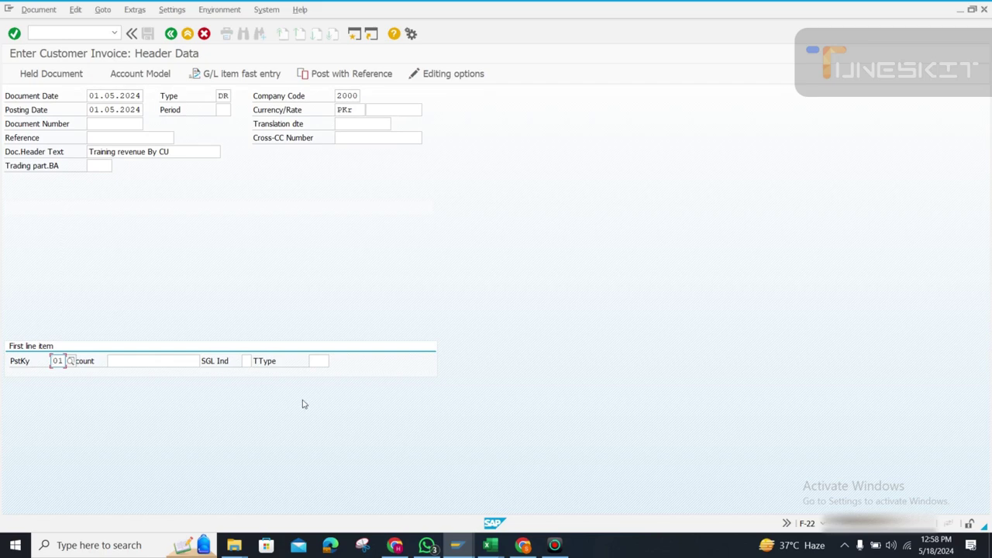
{"action": "mouse_move", "coordinate": [490, 545]}
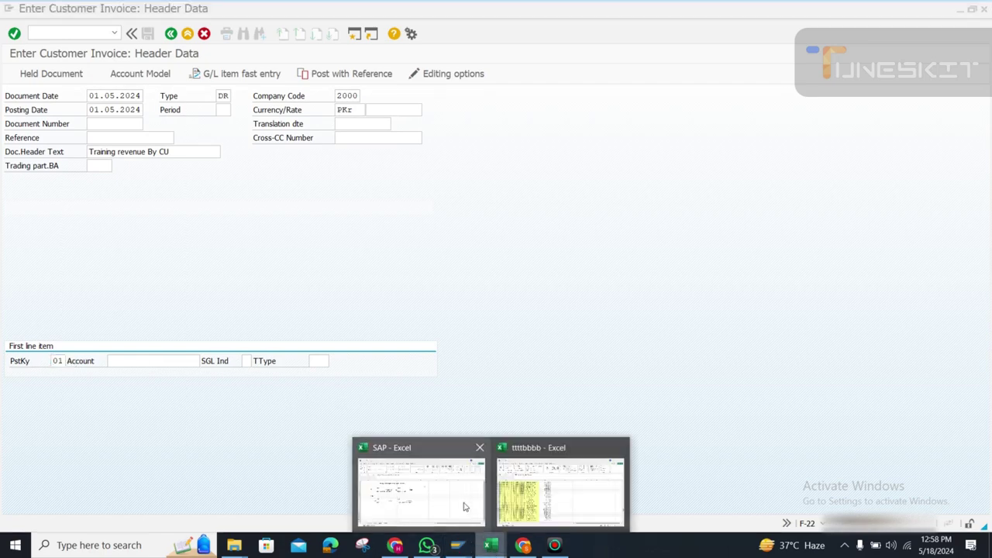
{"action": "left_click", "coordinate": [463, 507]}
{"action": "left_click", "coordinate": [234, 388]}
{"action": "key", "text": "ctrl+s"}
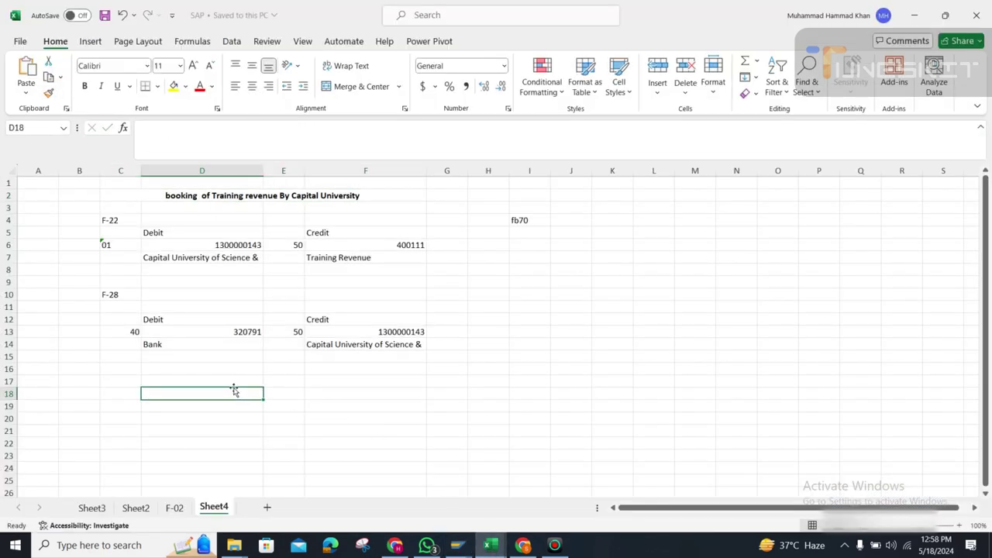
{"action": "left_click", "coordinate": [205, 245]}
{"action": "left_click", "coordinate": [210, 259]}
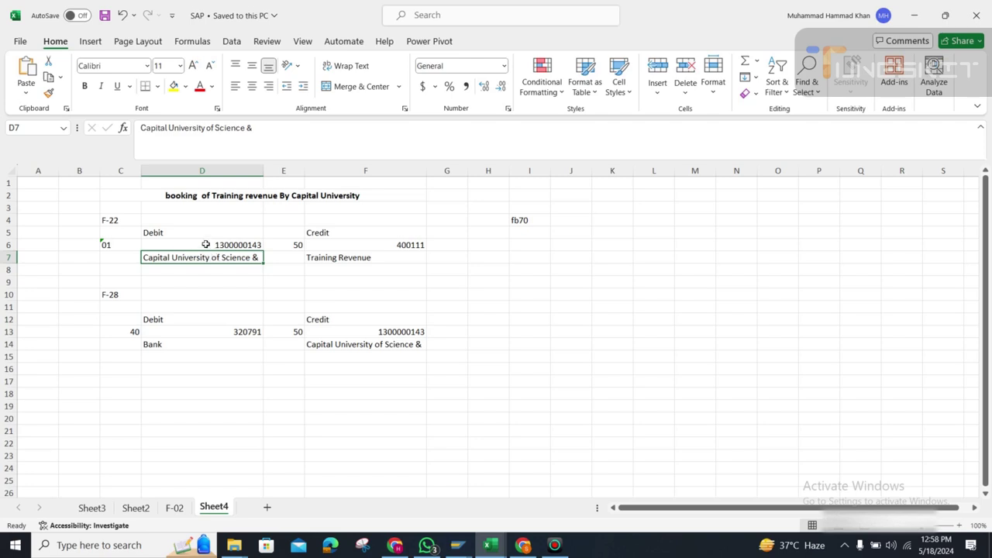
{"action": "left_click", "coordinate": [206, 245]}
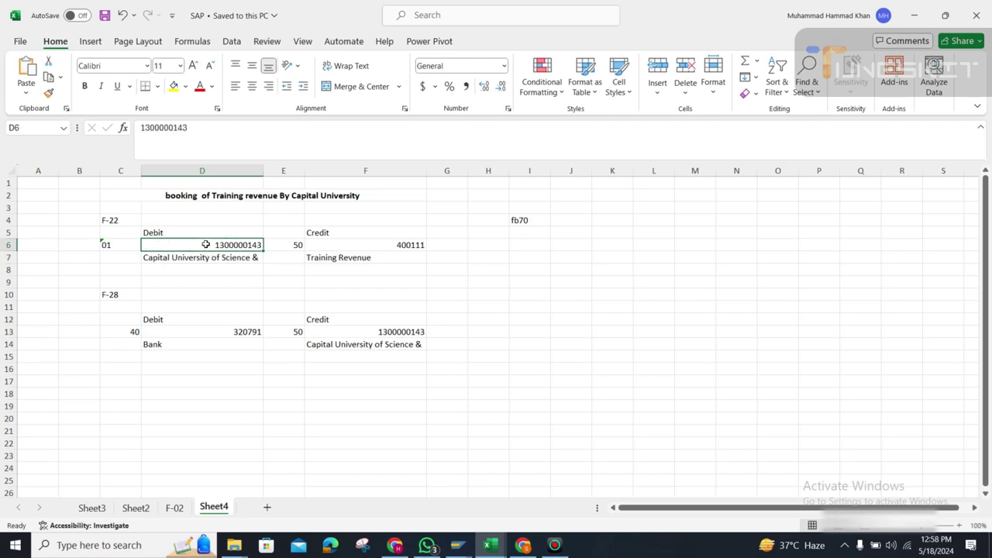
{"action": "left_click", "coordinate": [342, 247]}
{"action": "left_click", "coordinate": [360, 260]}
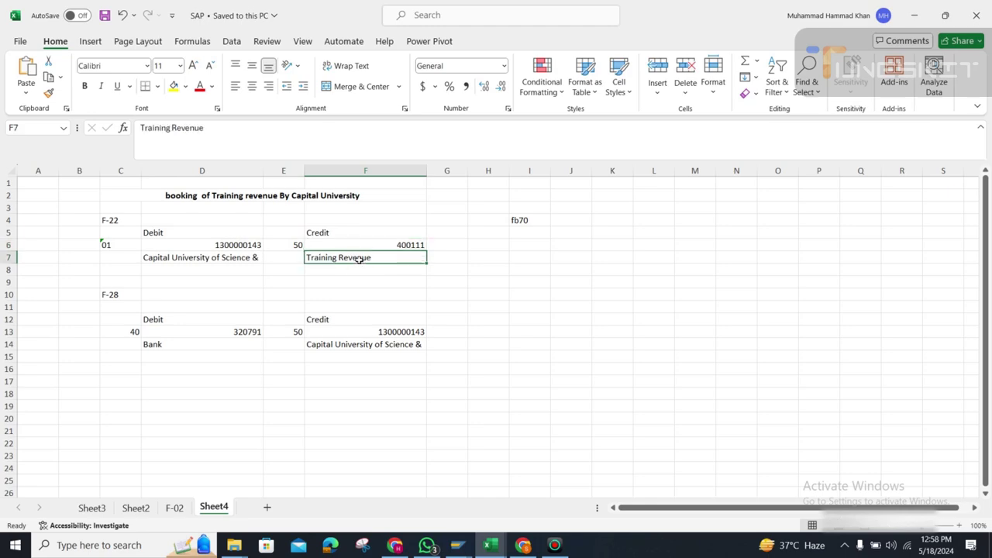
{"action": "left_click", "coordinate": [219, 245]}
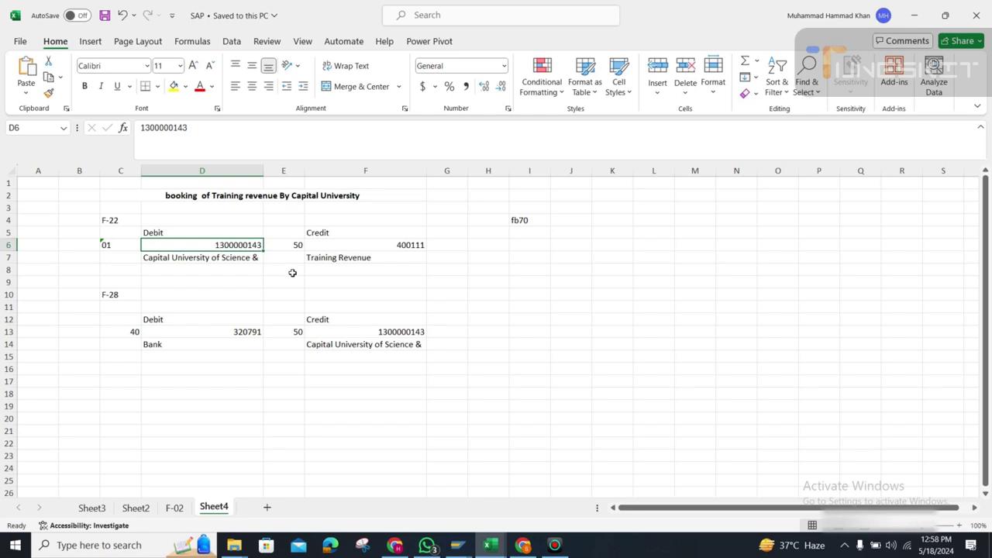
{"action": "left_click", "coordinate": [468, 543]}
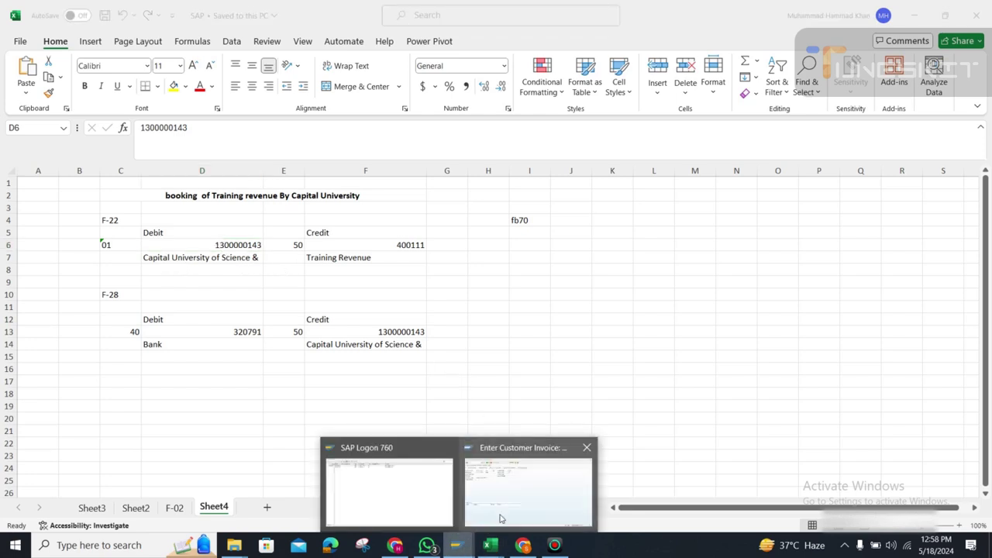
{"action": "left_click", "coordinate": [500, 518]}
Step: Enter posting key 01 for the first line item
{"action": "left_click_drag", "start_coordinate": [51, 361], "coordinate": [66, 362]}
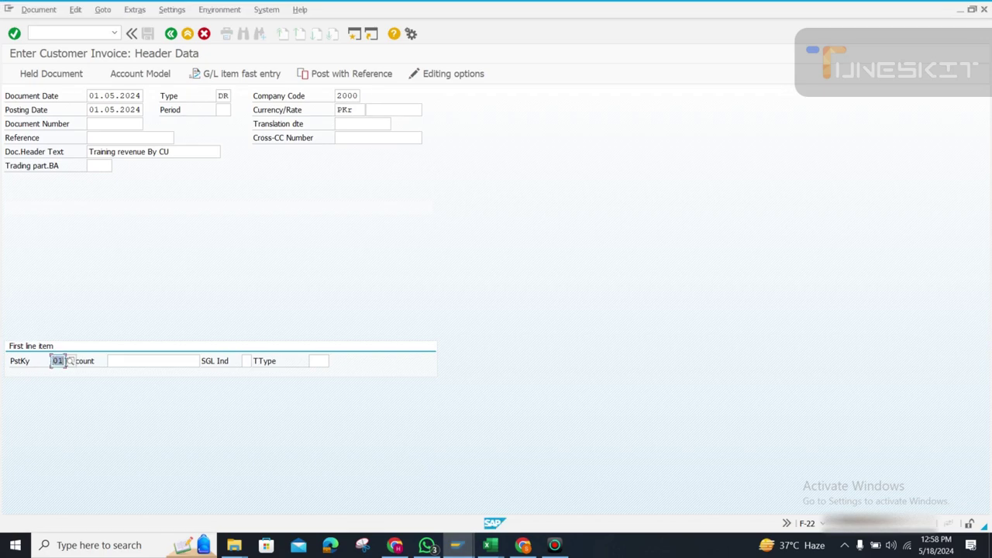
{"action": "type", "text": "01"}
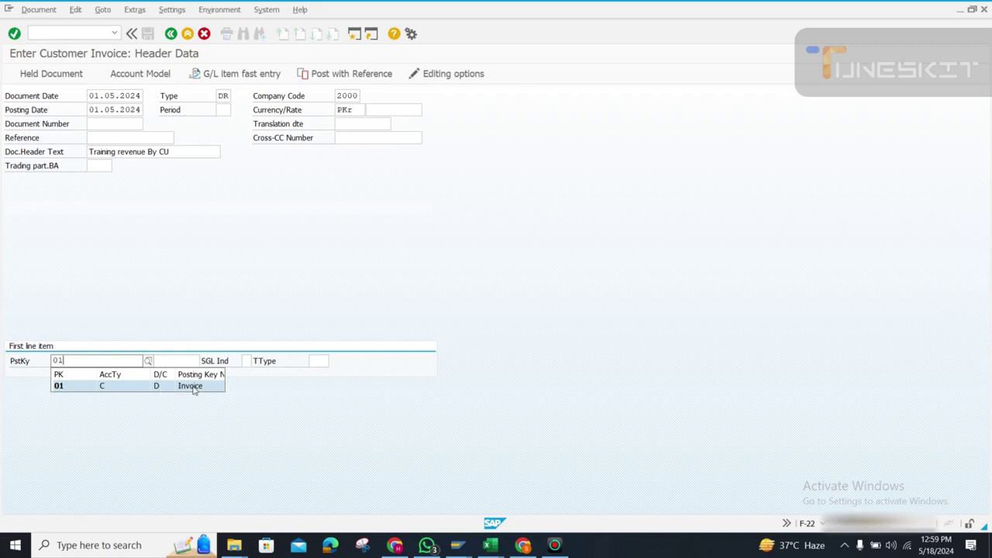
{"action": "left_click", "coordinate": [60, 387]}
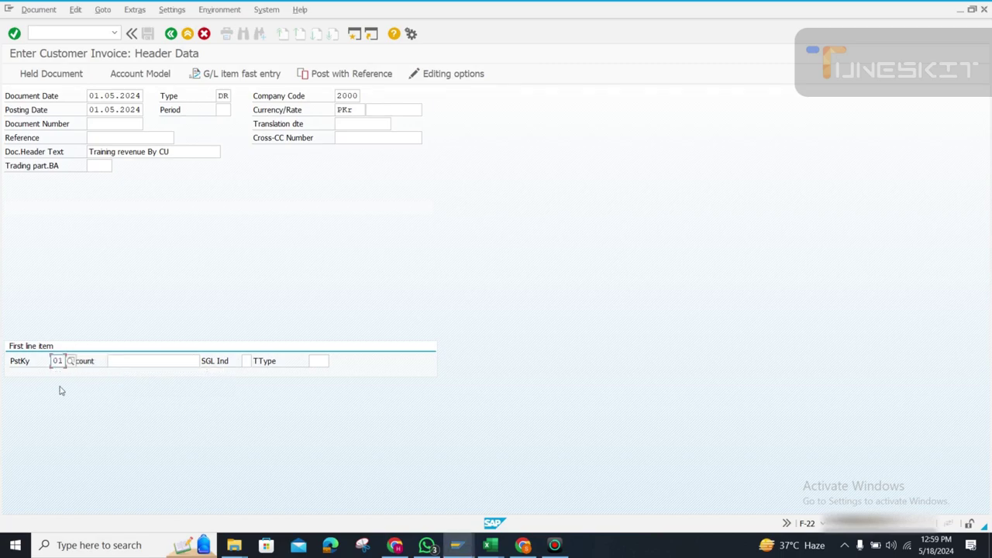
{"action": "left_click", "coordinate": [145, 362]}
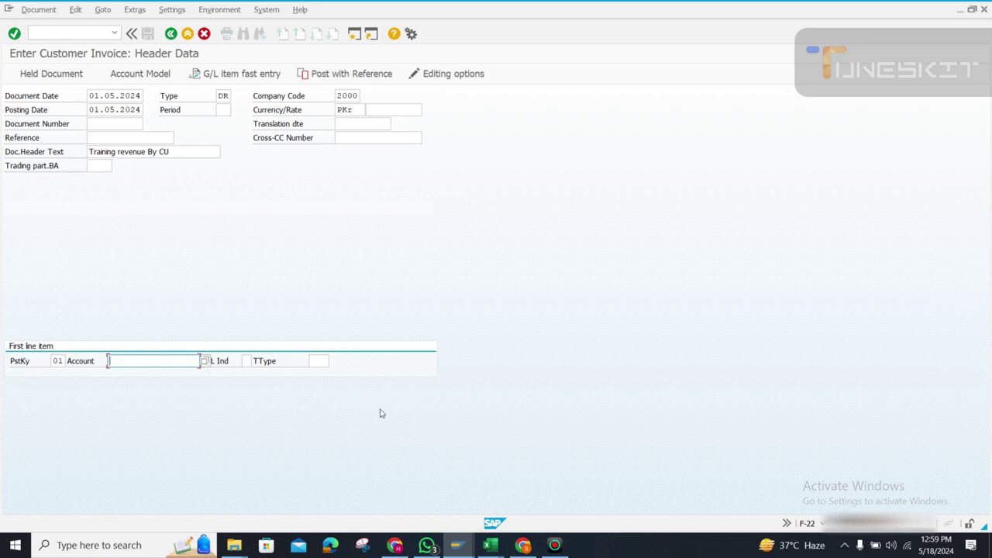
{"action": "left_click", "coordinate": [490, 545]}
{"action": "left_click", "coordinate": [440, 486]}
{"action": "key", "text": "Right"}
{"action": "left_click", "coordinate": [193, 245]}
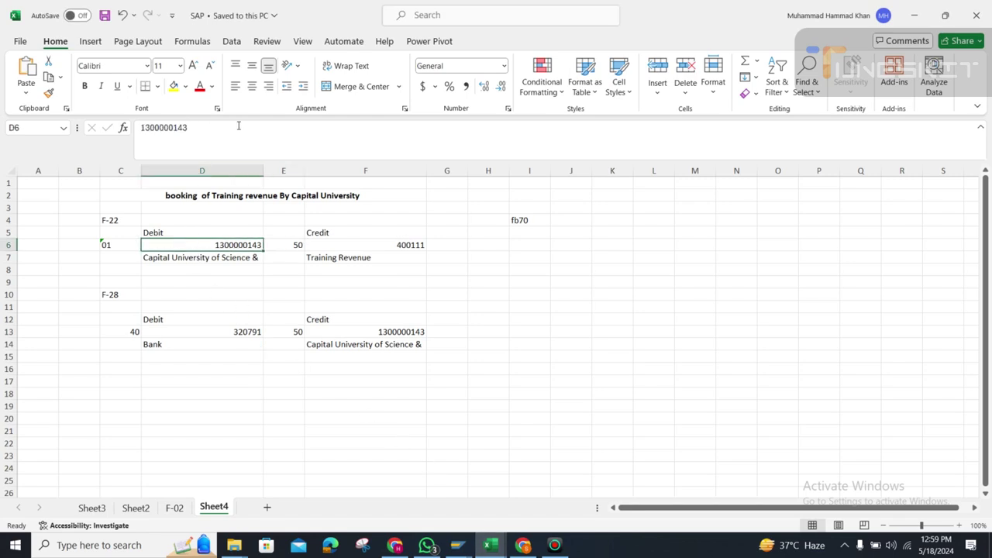
{"action": "left_click_drag", "start_coordinate": [239, 126], "coordinate": [80, 99]}
{"action": "key", "text": "ctrl+c"}
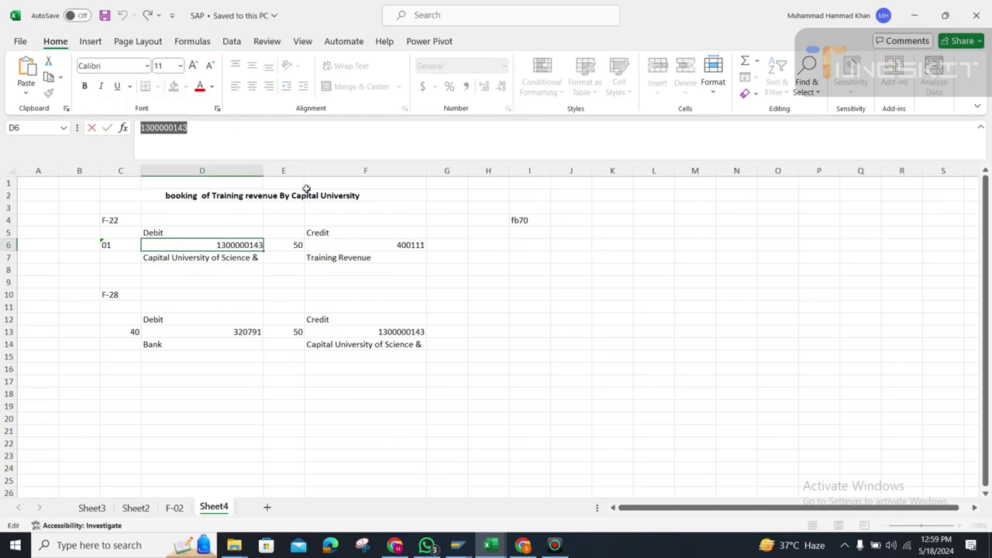
{"action": "left_click", "coordinate": [459, 547]}
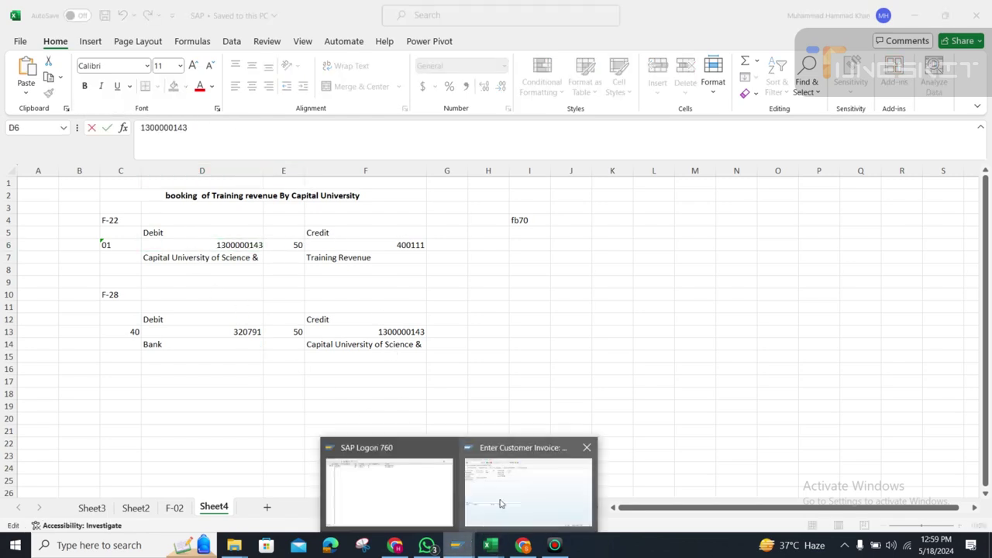
{"action": "left_click", "coordinate": [498, 503]}
{"action": "key", "text": "ctrl+v"}
Step: Enter an amount of 55000 PKR for customer item 1
{"action": "key", "text": "Tab"}
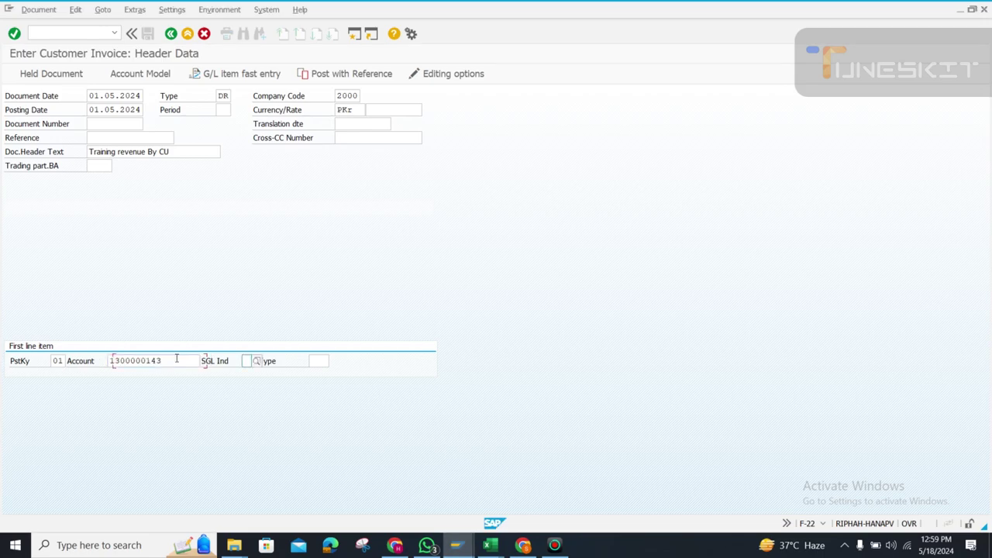
{"action": "left_click", "coordinate": [186, 360]}
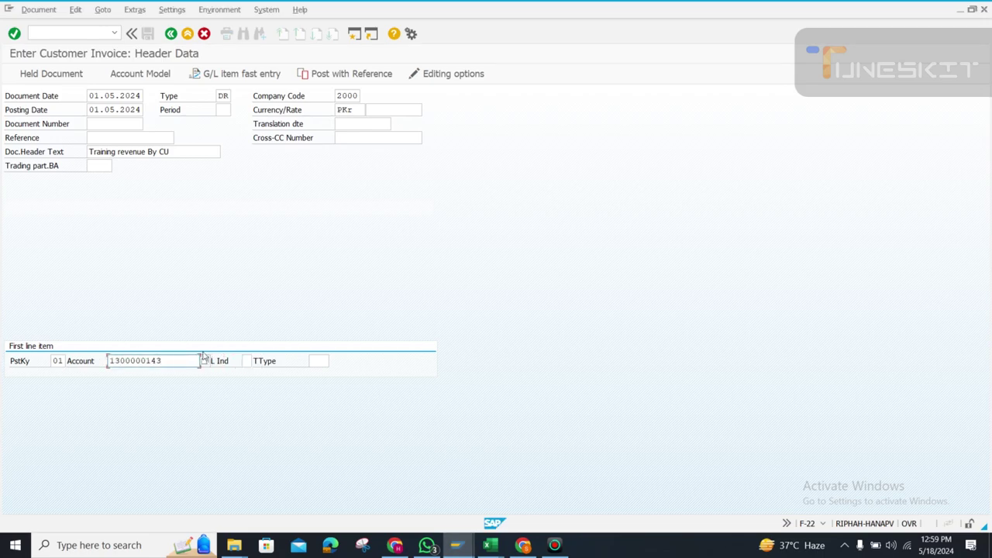
{"action": "key", "text": "Return"}
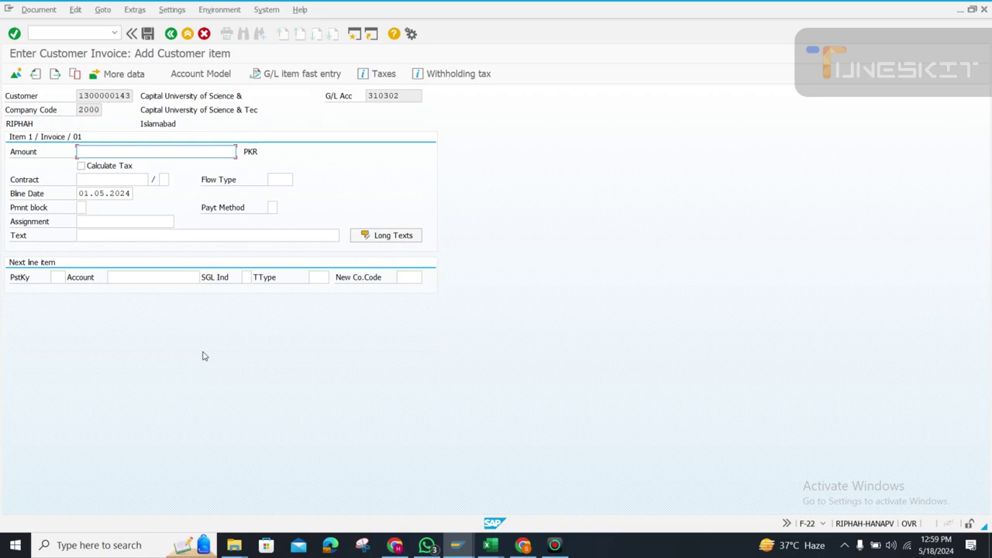
{"action": "type", "text": "55000"}
{"action": "key", "text": "Tab"}
{"action": "key", "text": "Tab"}
{"action": "key", "text": "Tab"}
{"action": "key", "text": "Tab"}
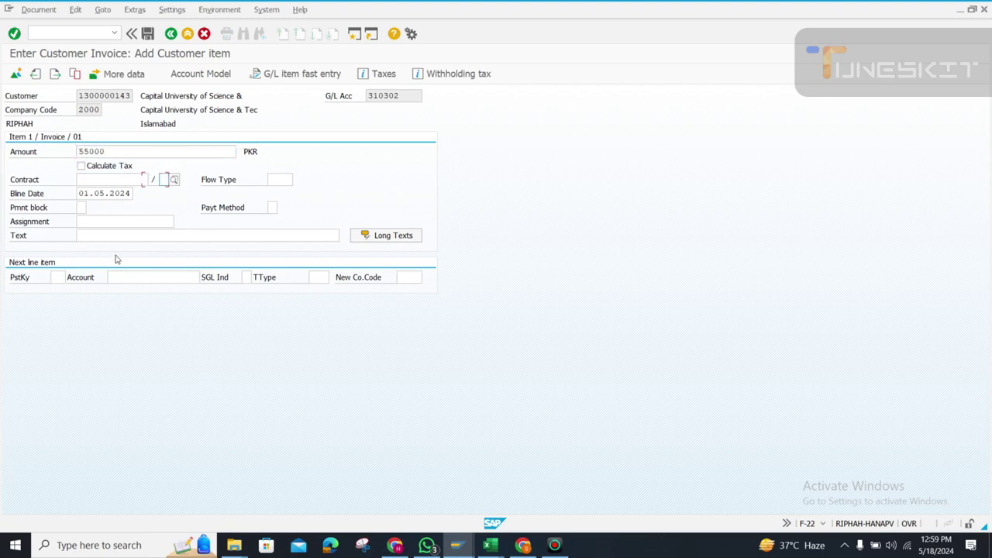
{"action": "left_click", "coordinate": [104, 238]}
{"action": "left_click", "coordinate": [490, 545]}
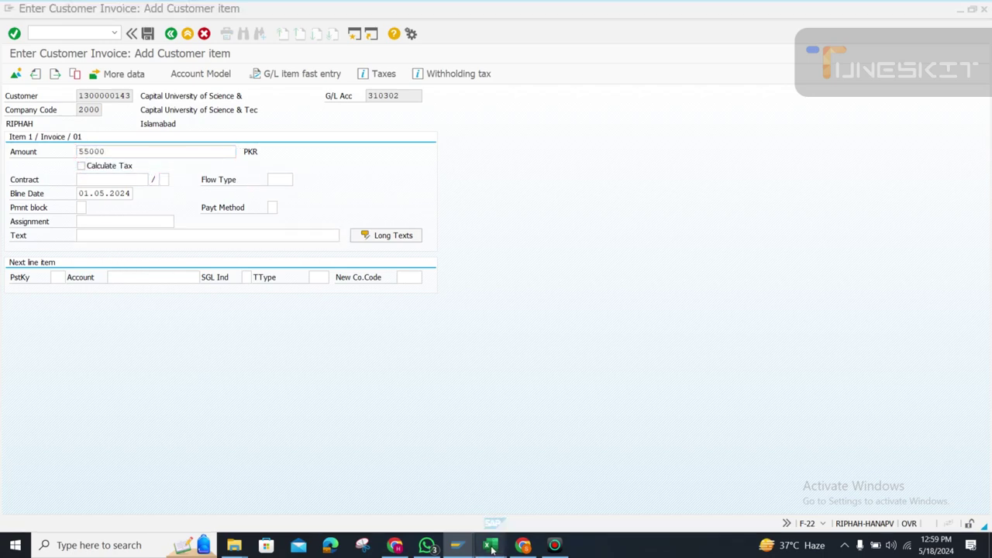
Step: Fill the item text with 'booking of Training revenue By Capital University' from Excel cell C2
{"action": "left_click", "coordinate": [432, 478]}
{"action": "left_click", "coordinate": [232, 196]}
{"action": "left_click_drag", "start_coordinate": [321, 128], "coordinate": [38, 128]}
{"action": "key", "text": "ctrl+c"}
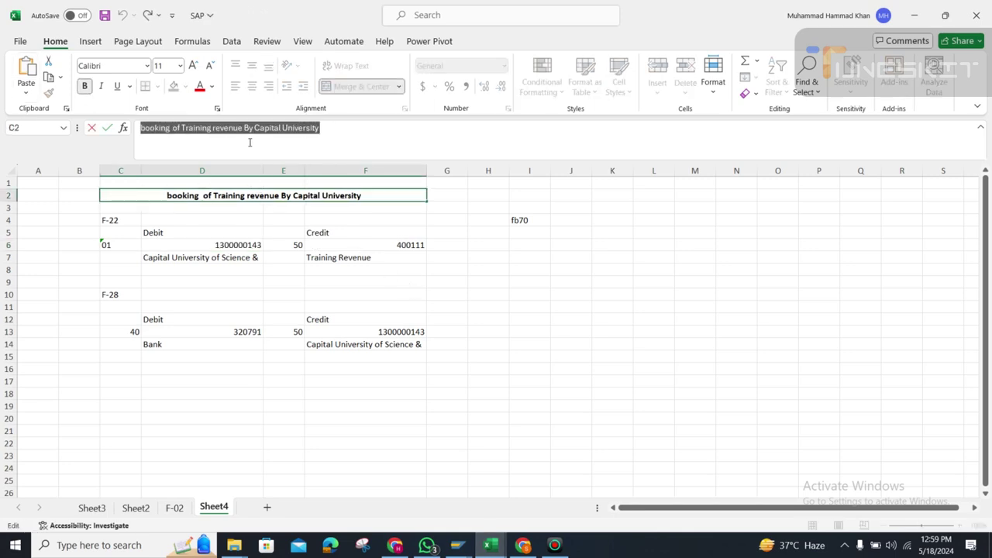
{"action": "left_click", "coordinate": [457, 545]}
{"action": "left_click", "coordinate": [496, 507]}
{"action": "key", "text": "ctrl+v"}
{"action": "left_click", "coordinate": [56, 277]}
Step: Check the credit line's posting key in the Excel booking sheet
{"action": "left_click", "coordinate": [492, 541]}
{"action": "left_click", "coordinate": [459, 493]}
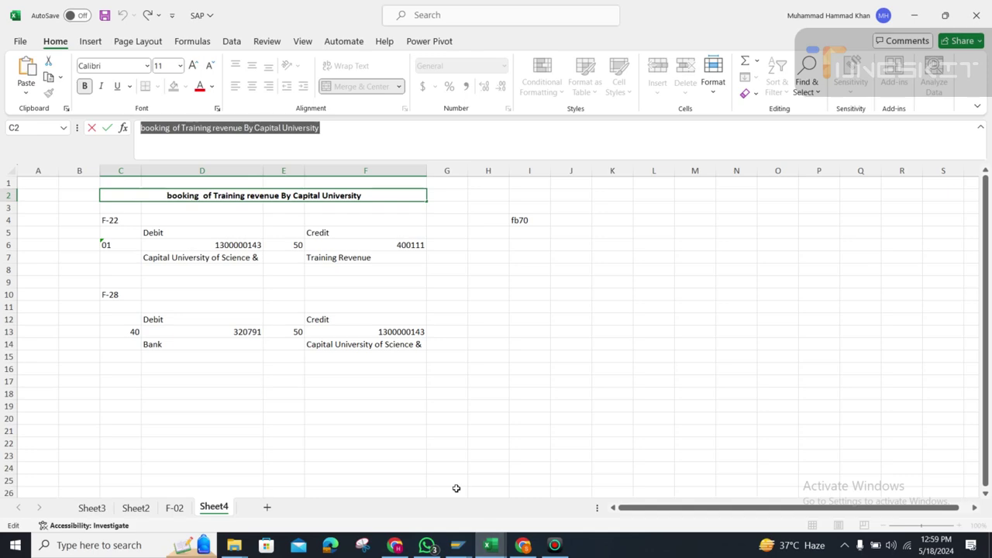
{"action": "left_click", "coordinate": [297, 245]}
{"action": "left_click", "coordinate": [316, 233]}
{"action": "left_click", "coordinate": [459, 547]}
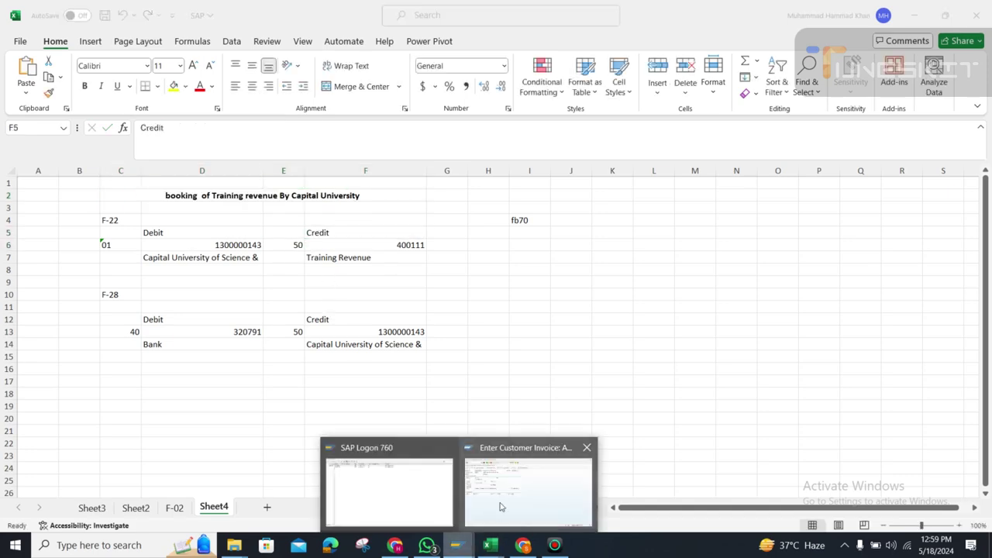
{"action": "left_click", "coordinate": [499, 505]}
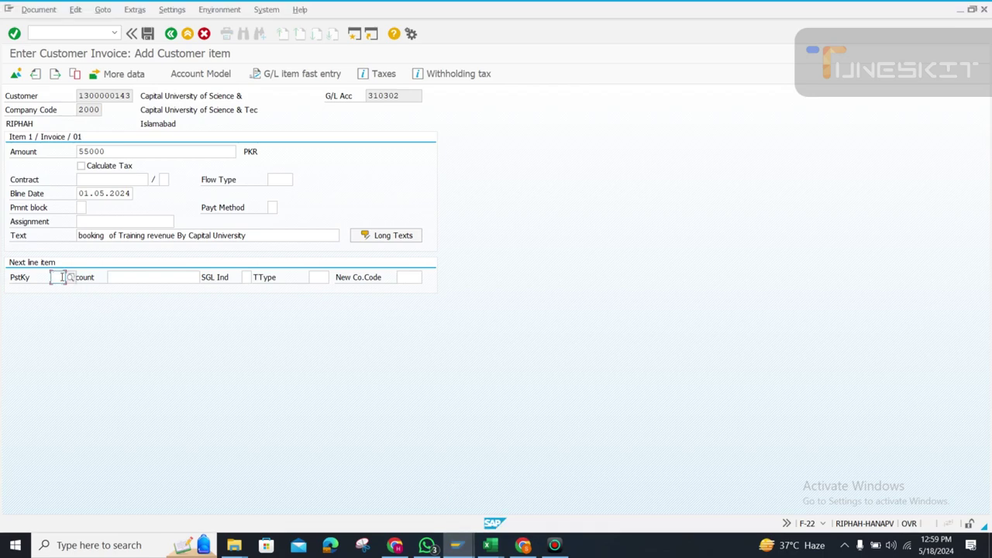
Step: Enter posting key 50 for the credit line and locate revenue account 400111 in cell F6
{"action": "type", "text": "50"}
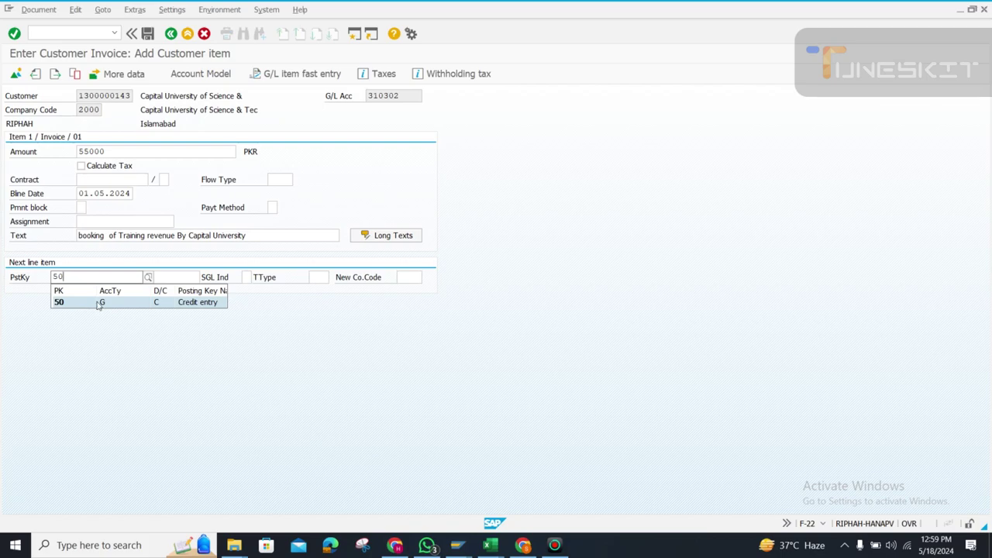
{"action": "left_click", "coordinate": [99, 303]}
{"action": "left_click", "coordinate": [155, 278]}
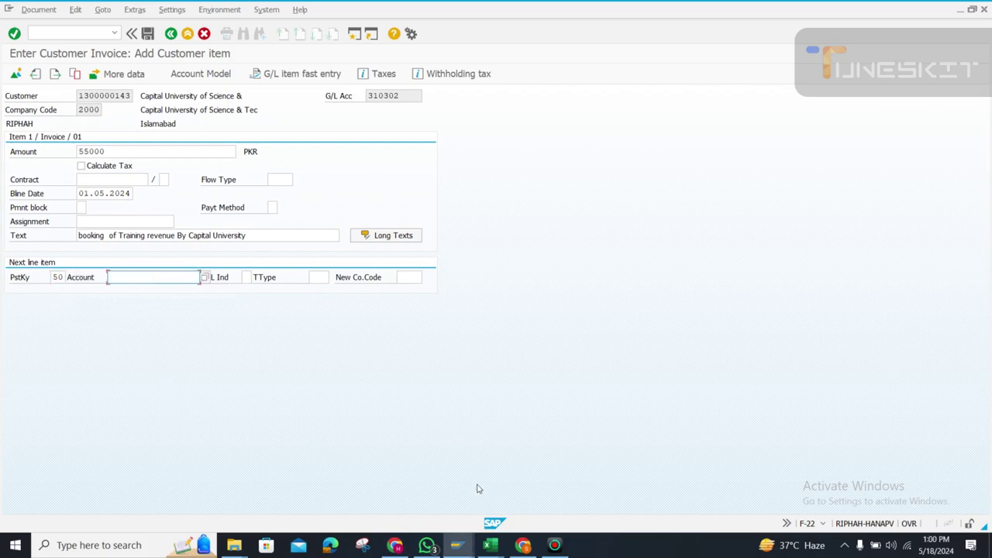
{"action": "mouse_move", "coordinate": [488, 548]}
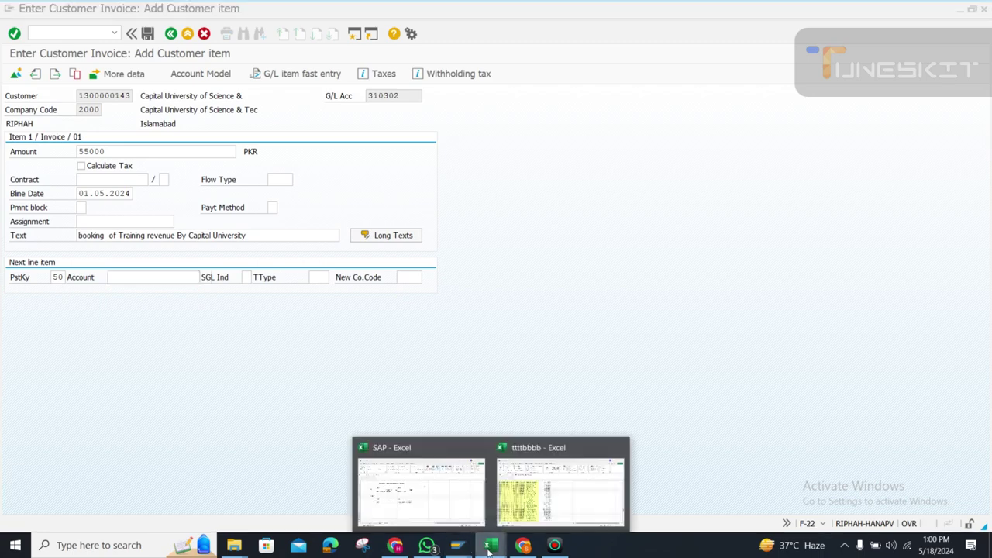
{"action": "left_click", "coordinate": [443, 485]}
{"action": "left_click", "coordinate": [331, 248]}
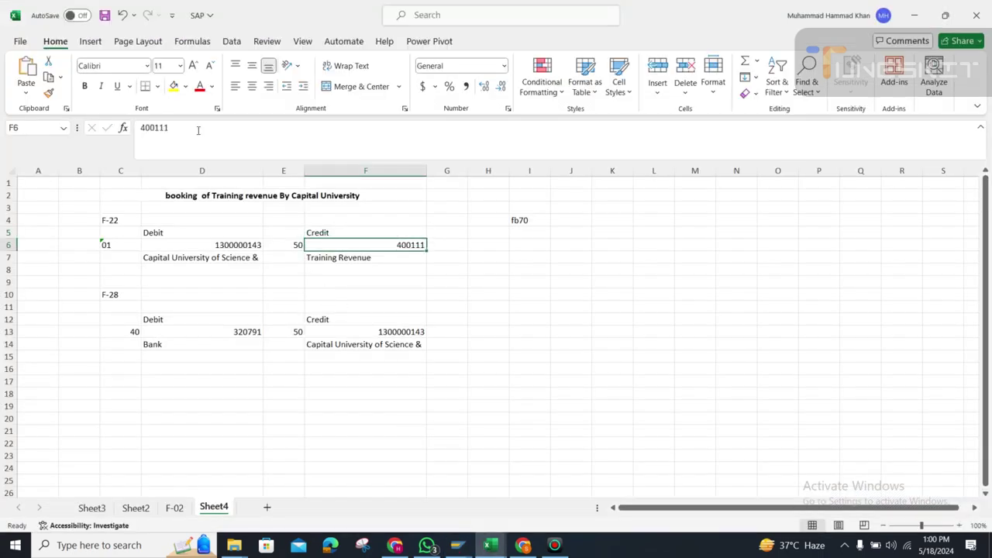
Step: Paste G/L account 400111 into the credit line and accept the past due-date warning
{"action": "left_click_drag", "start_coordinate": [198, 130], "coordinate": [140, 129]}
{"action": "key", "text": "ctrl+c"}
{"action": "left_click", "coordinate": [465, 550]}
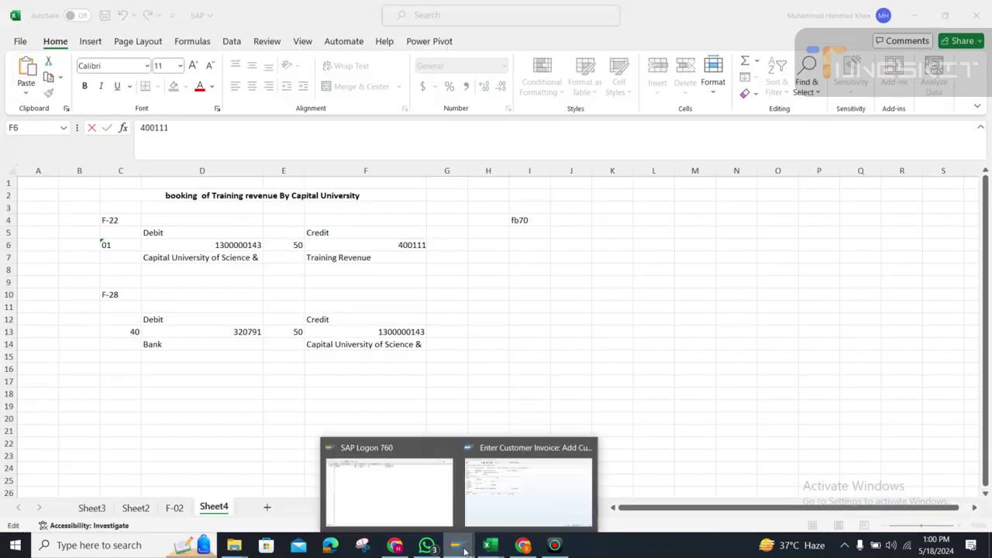
{"action": "left_click", "coordinate": [511, 500]}
{"action": "key", "text": "ctrl+v"}
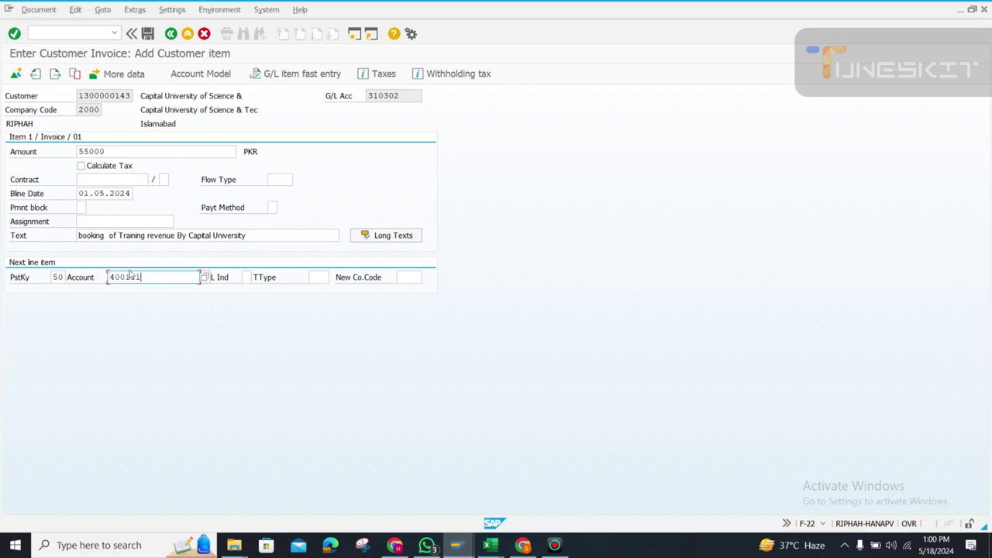
{"action": "key", "text": "Tab"}
{"action": "left_click", "coordinate": [152, 277]}
{"action": "key", "text": "Return"}
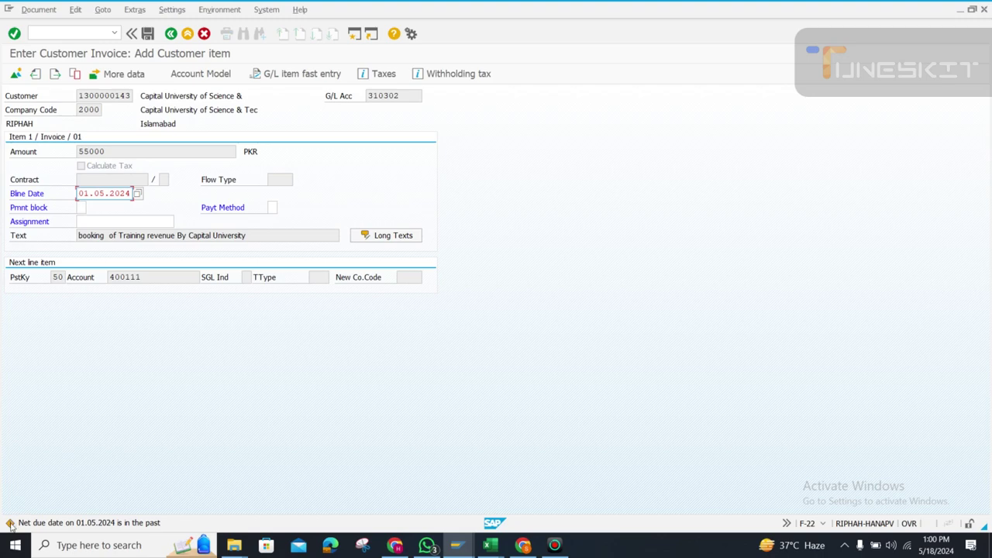
{"action": "key", "text": "Return"}
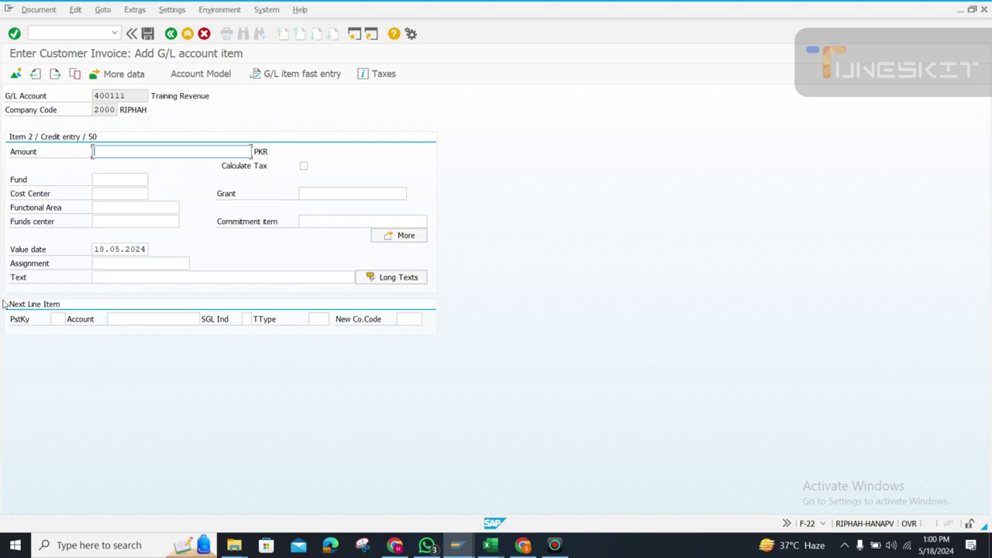
Step: Give item 2 amount 55000, cost center 2001000 and text 'booking of Training revenue By Capital University'
{"action": "key", "text": "space"}
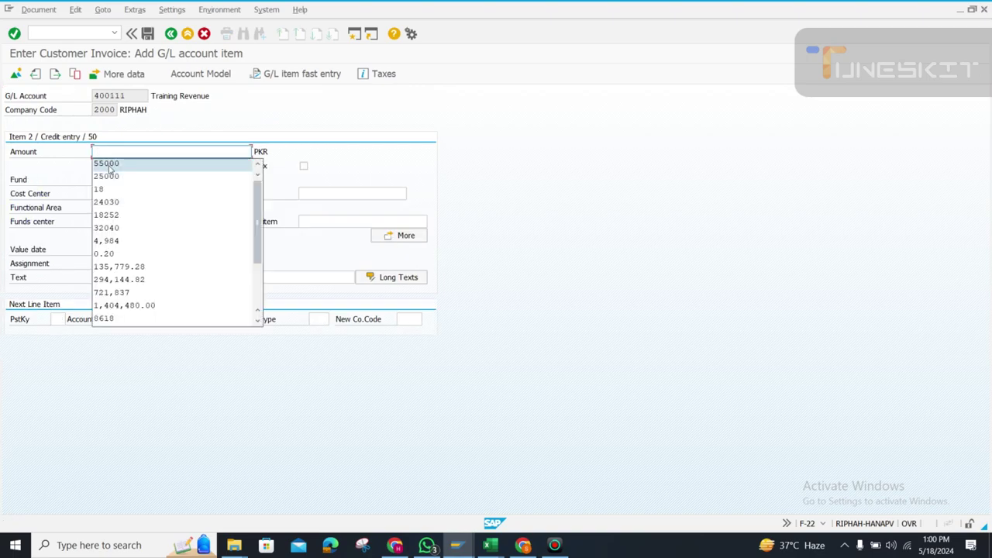
{"action": "left_click", "coordinate": [109, 164]}
{"action": "left_click", "coordinate": [110, 192]}
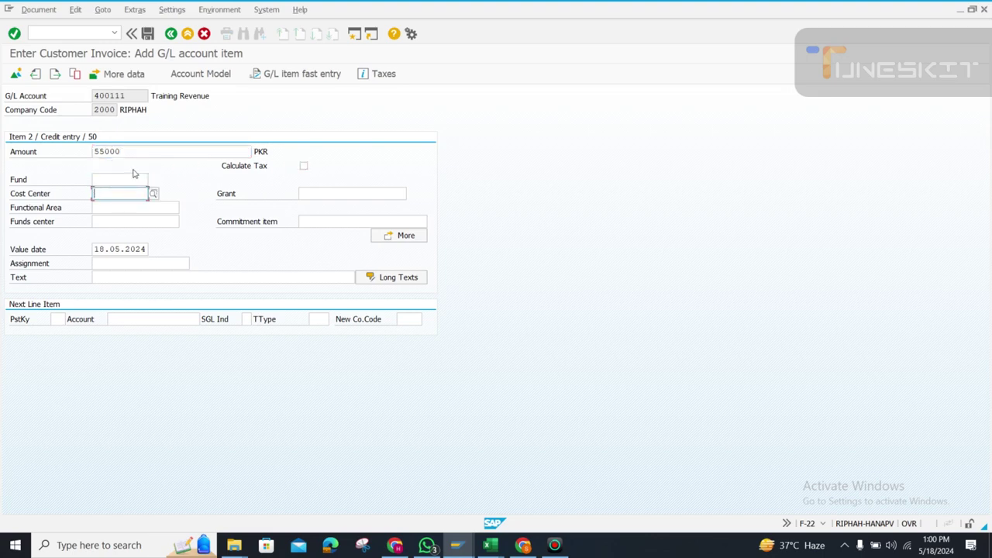
{"action": "type", "text": "2001000"}
{"action": "key", "text": "Tab"}
{"action": "key", "text": "Tab"}
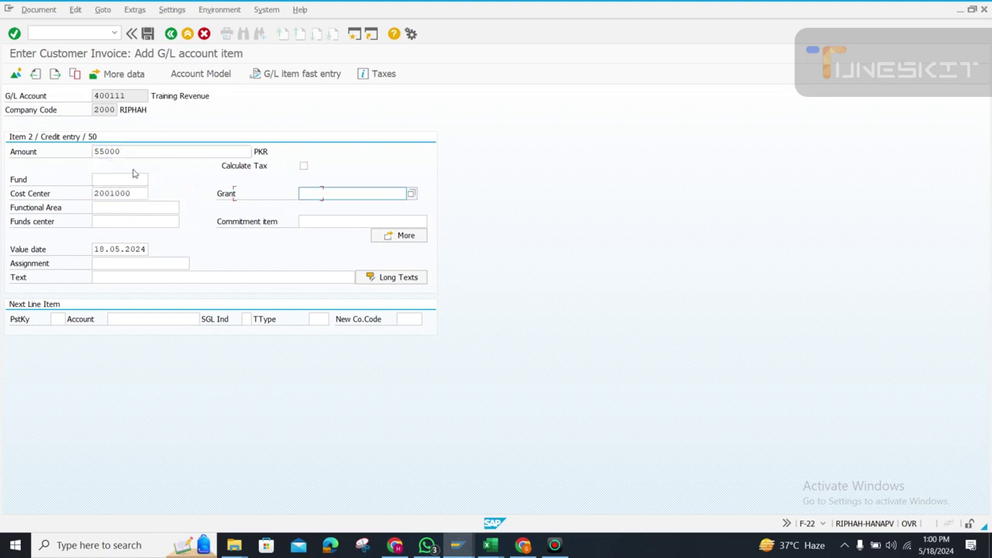
{"action": "key", "text": "Tab"}
{"action": "key", "text": "Tab"}
{"action": "key", "text": "Tab"}
{"action": "key", "text": "Tab"}
{"action": "key", "text": "Tab"}
{"action": "key", "text": "Tab"}
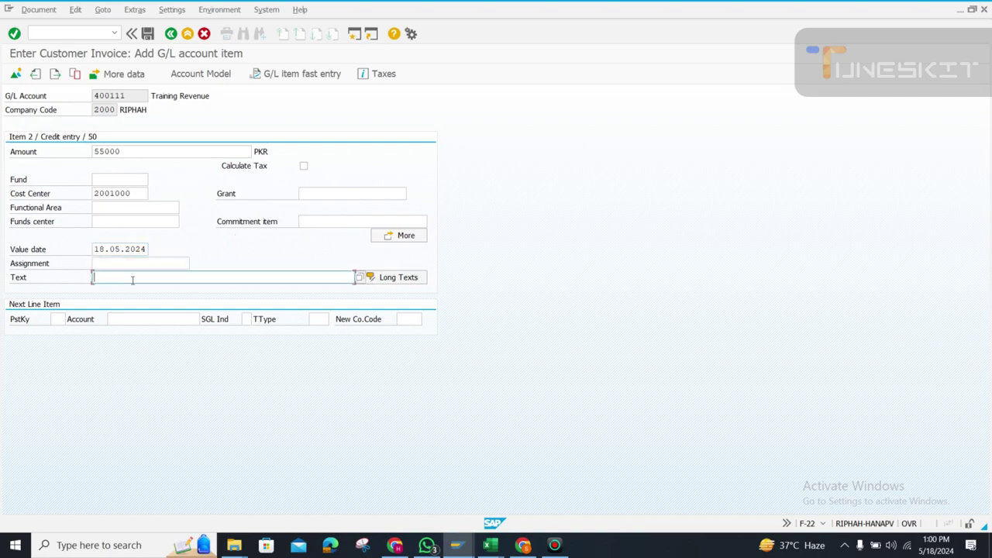
{"action": "left_click", "coordinate": [133, 280]}
{"action": "left_click", "coordinate": [154, 293]}
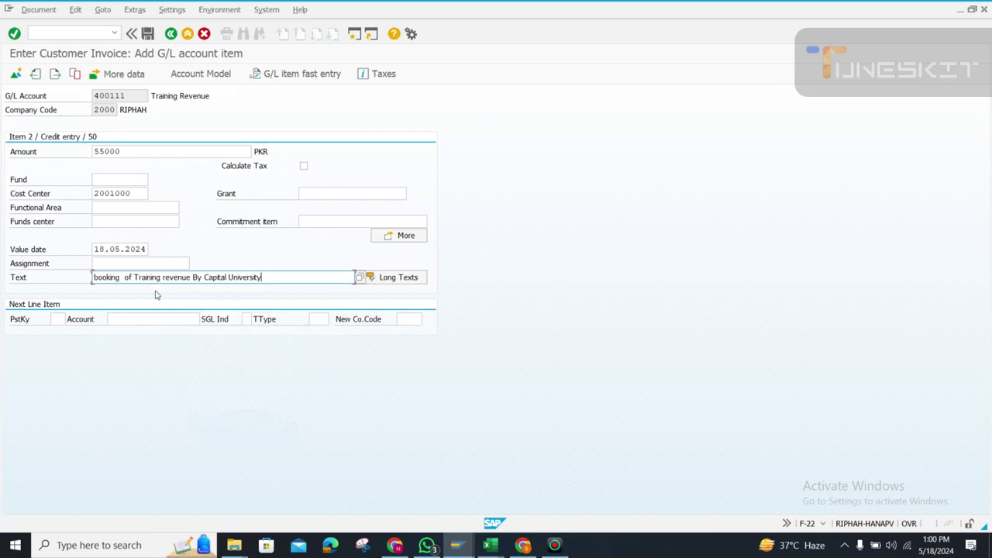
{"action": "key", "text": "Tab"}
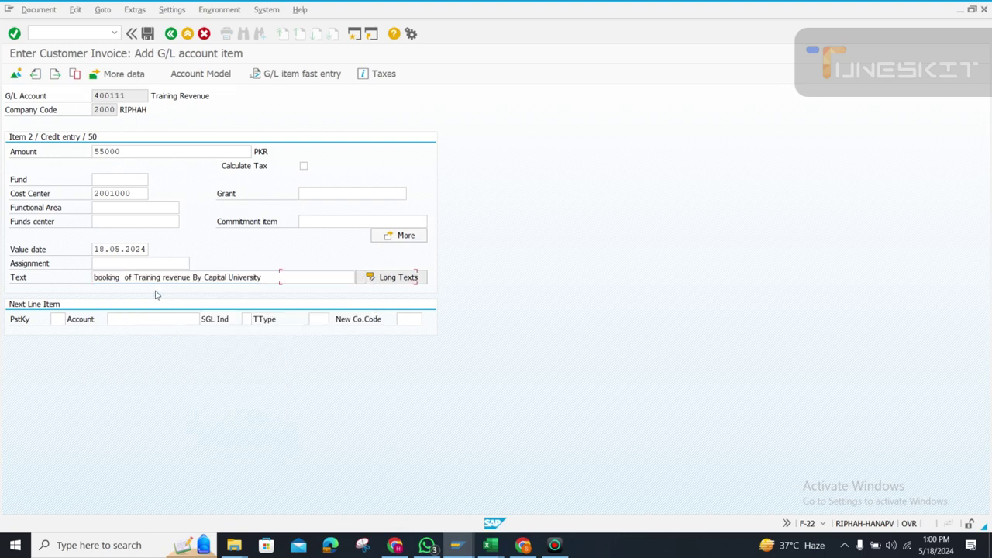
Step: Open the document overview, check the customer line, and simulate the invoice posting
{"action": "left_click", "coordinate": [16, 74]}
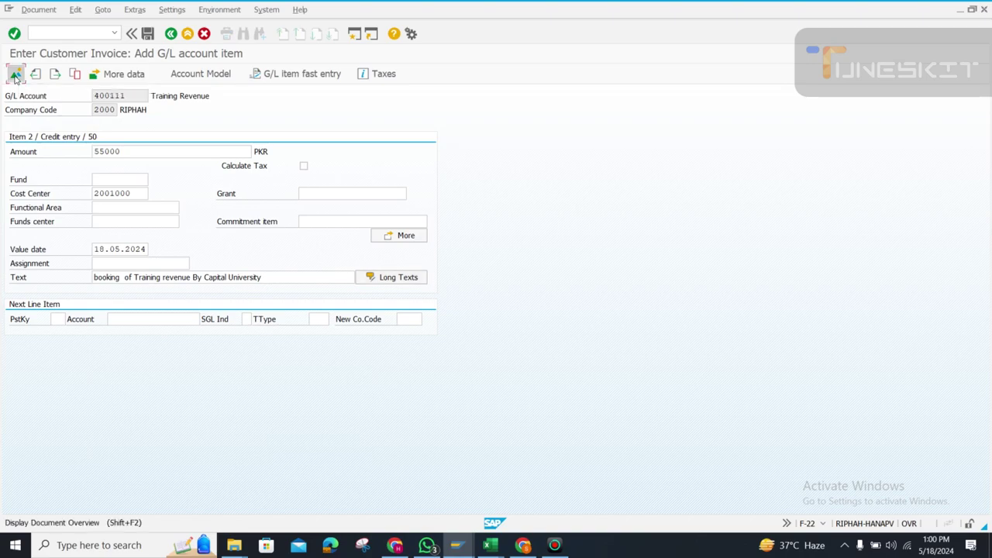
{"action": "left_click", "coordinate": [182, 194]}
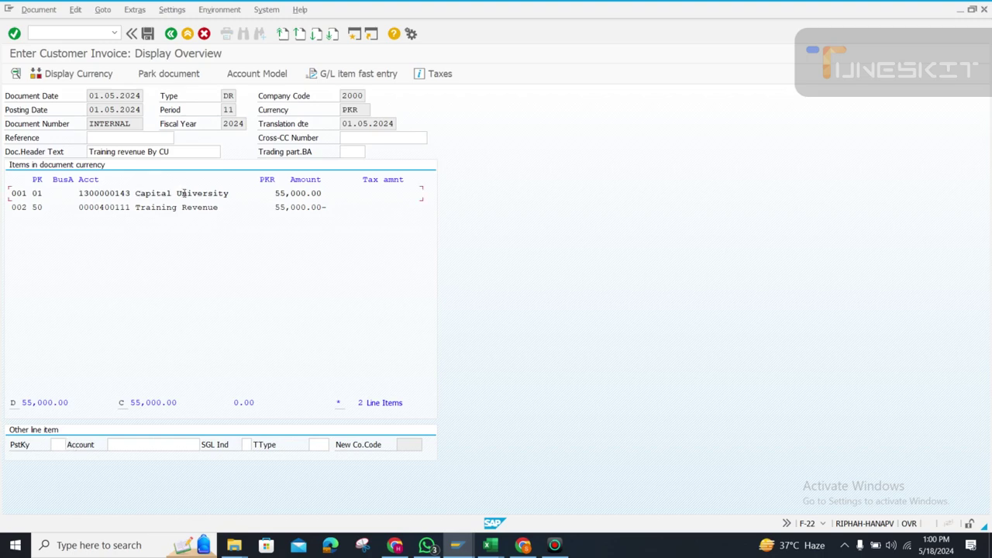
{"action": "left_click", "coordinate": [38, 10]}
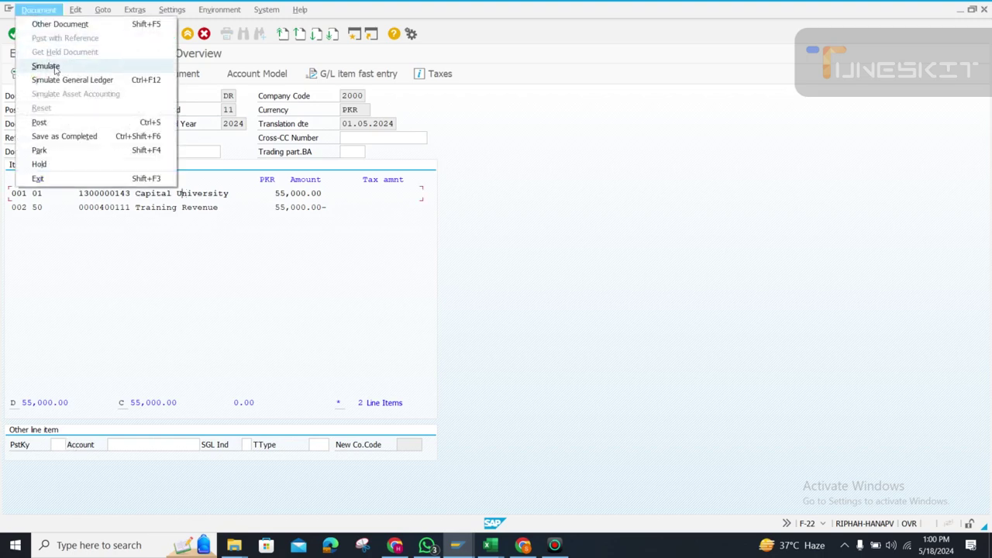
{"action": "left_click", "coordinate": [47, 67]}
Step: Simulate the general ledger, review the Other Receivables and Training Revenue lines, then return
{"action": "left_click", "coordinate": [39, 9]}
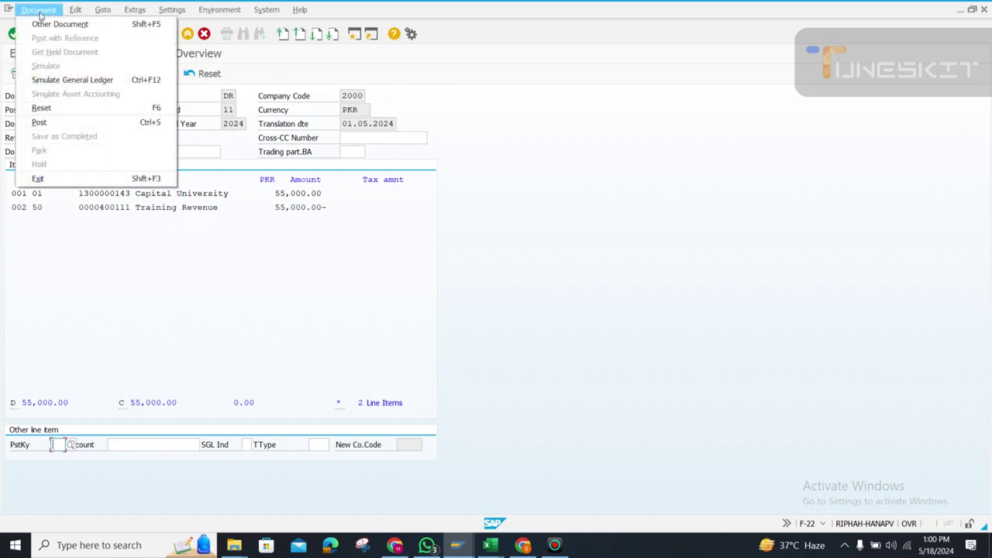
{"action": "left_click", "coordinate": [66, 81]}
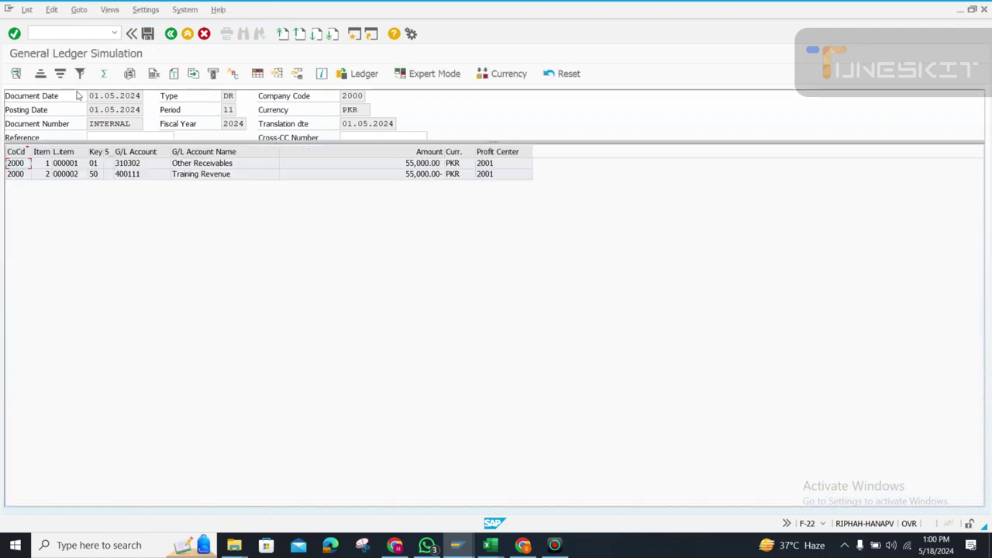
{"action": "left_click", "coordinate": [221, 165]}
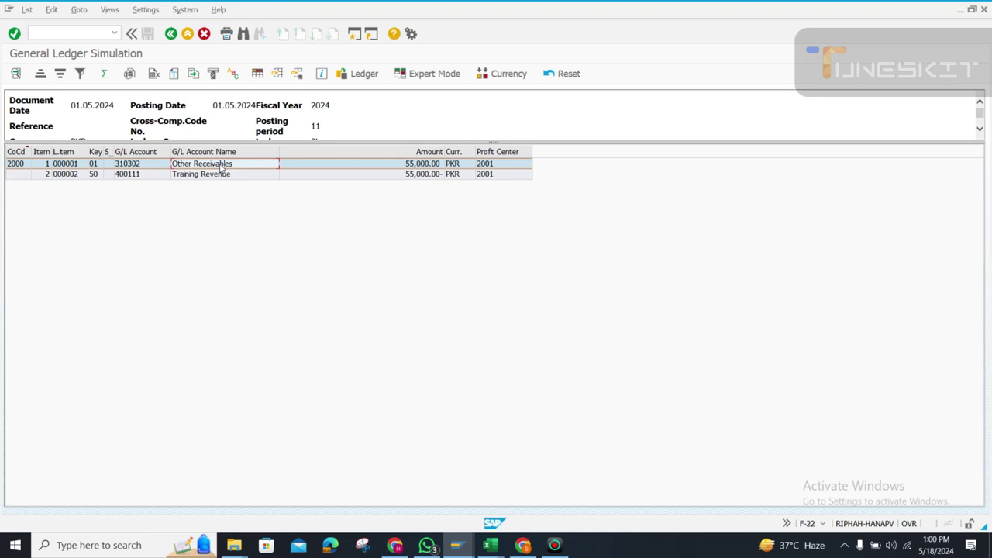
{"action": "left_click", "coordinate": [221, 174]}
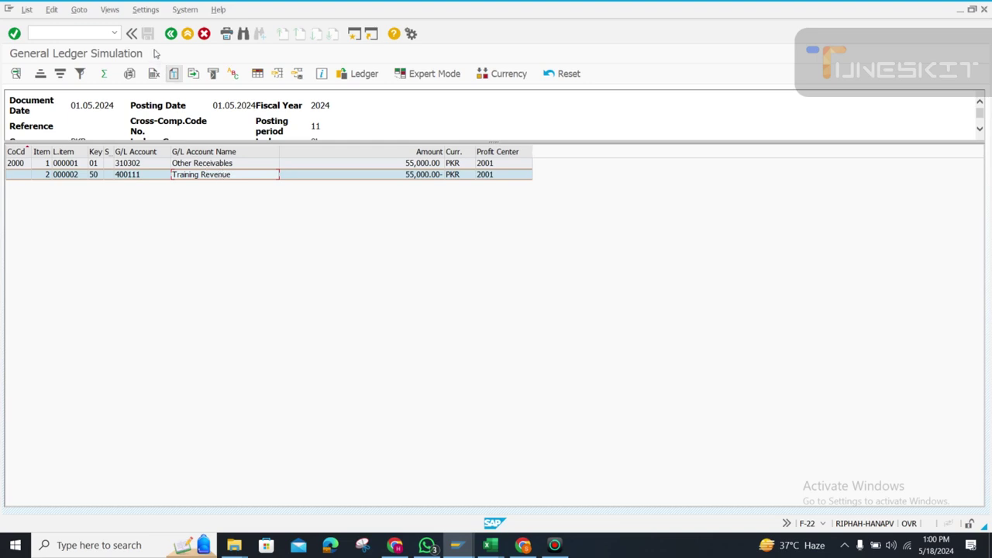
{"action": "left_click", "coordinate": [172, 35]}
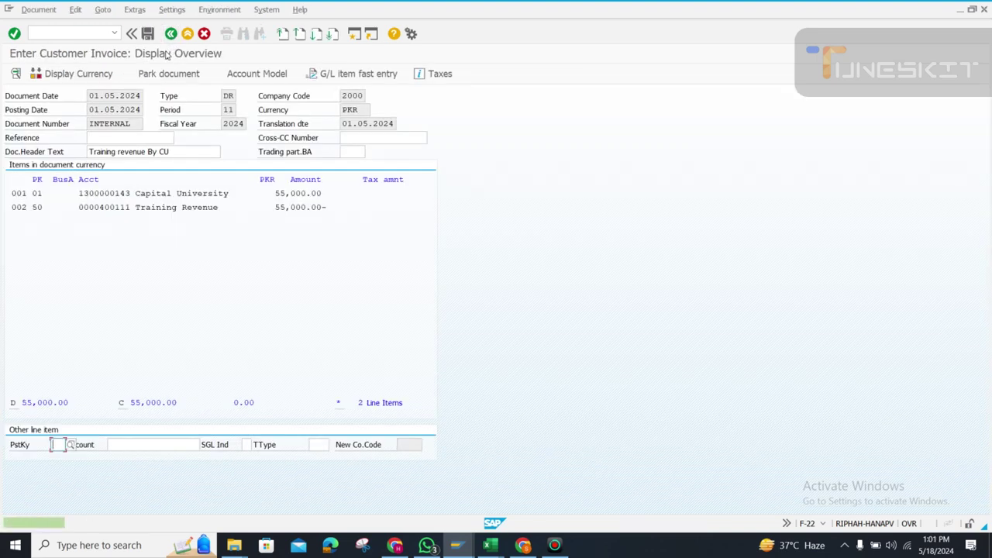
Step: Save to post the invoice document and exit F-22 back to SAP Easy Access
{"action": "left_click", "coordinate": [148, 35]}
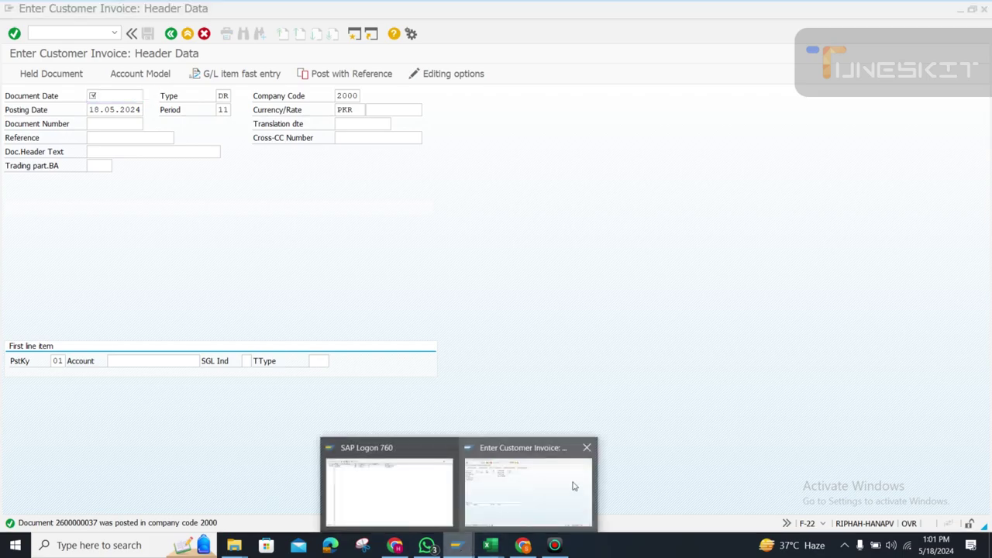
{"action": "key", "text": "F3"}
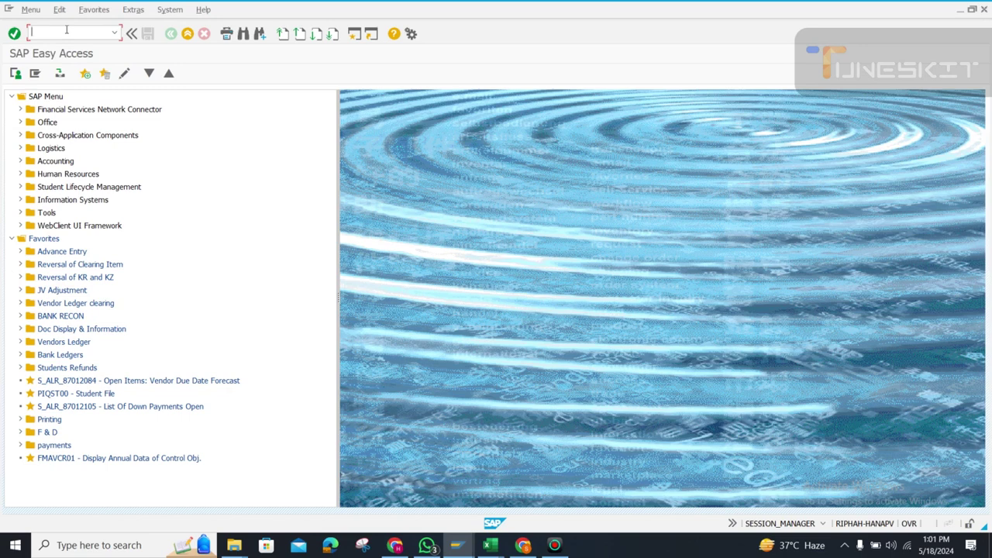
Step: Start the customer line item display report with transaction FBL5N
{"action": "type", "text": "fb"}
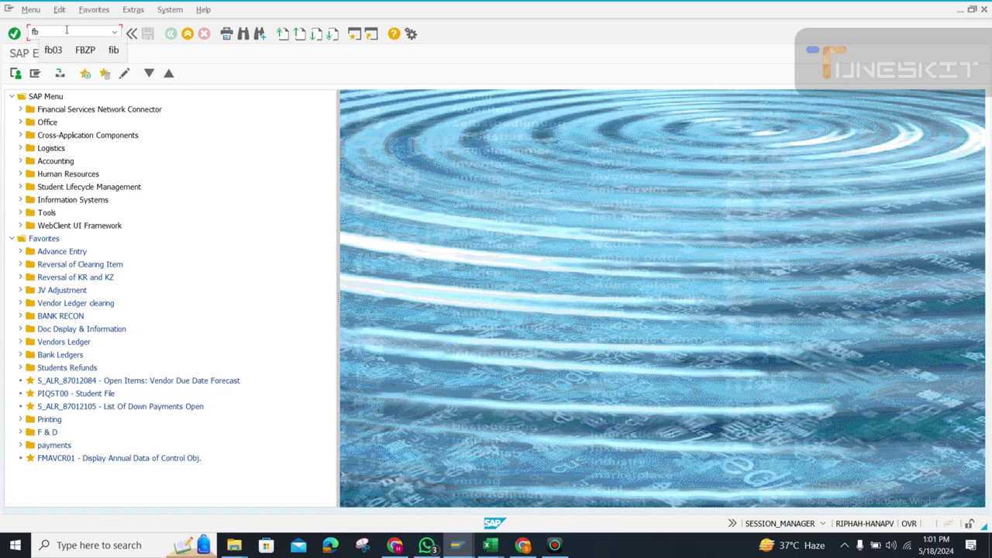
{"action": "type", "text": "l5"}
{"action": "key", "text": "BackSpace"}
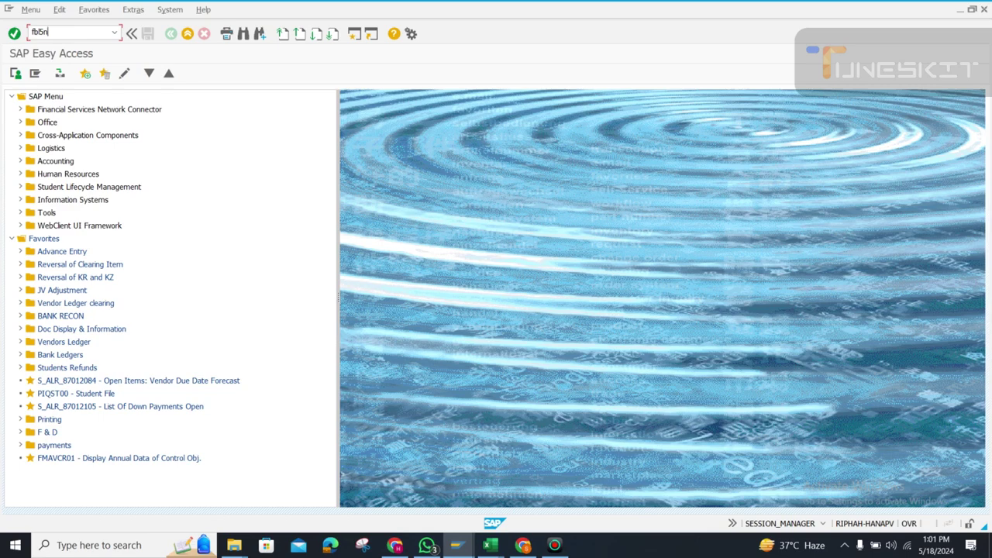
{"action": "key", "text": "Return"}
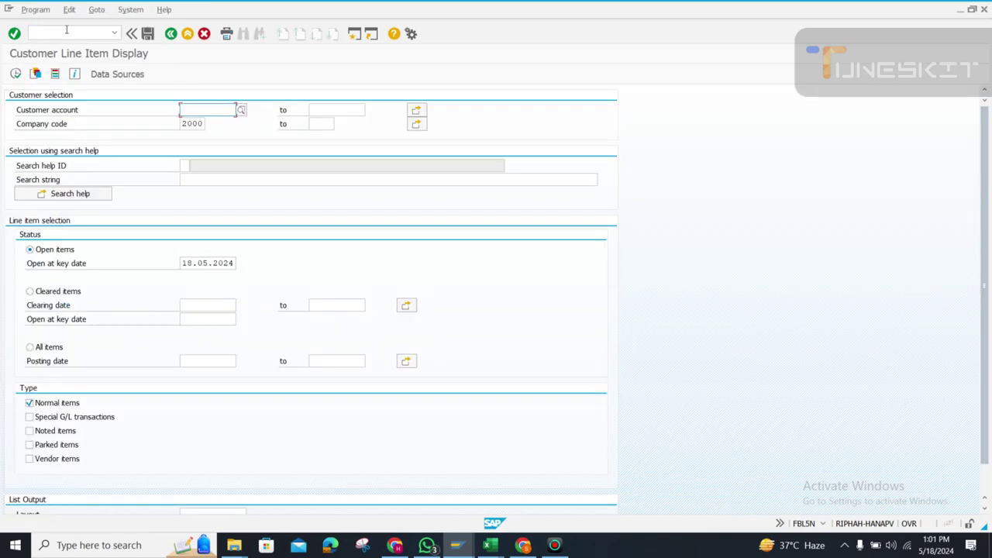
Step: Find the customer account by a name search for *capital* and select the university
{"action": "left_click", "coordinate": [242, 111]}
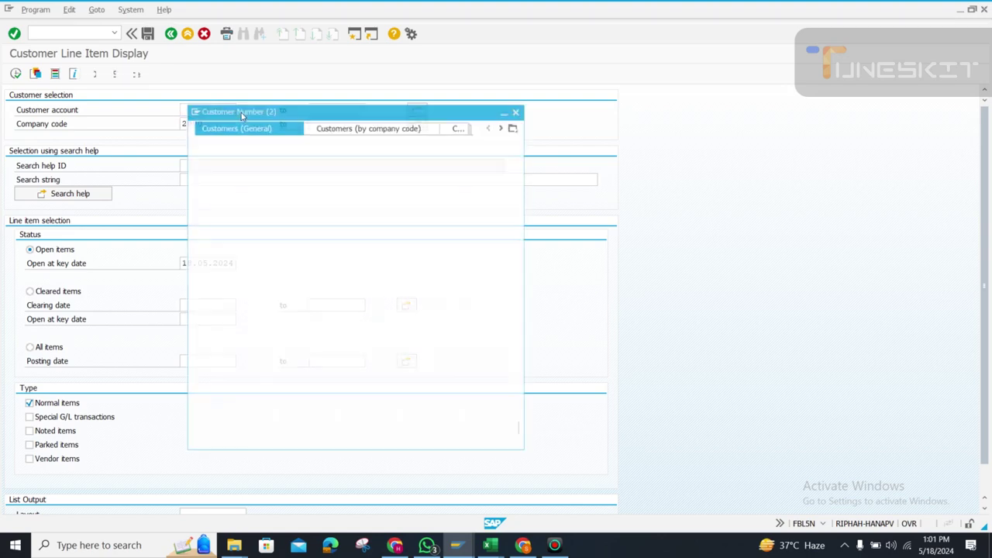
{"action": "left_click", "coordinate": [314, 223]}
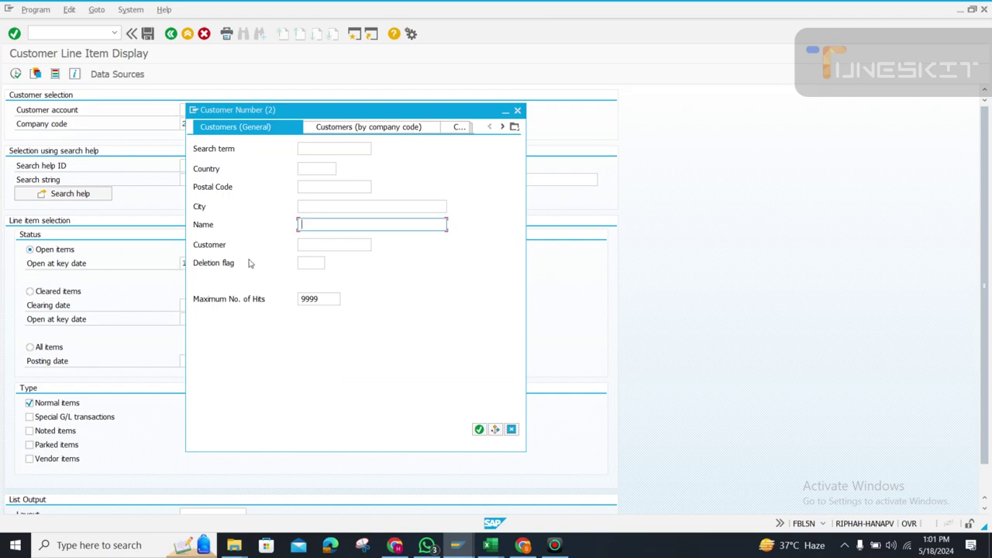
{"action": "type", "text": "*ca"}
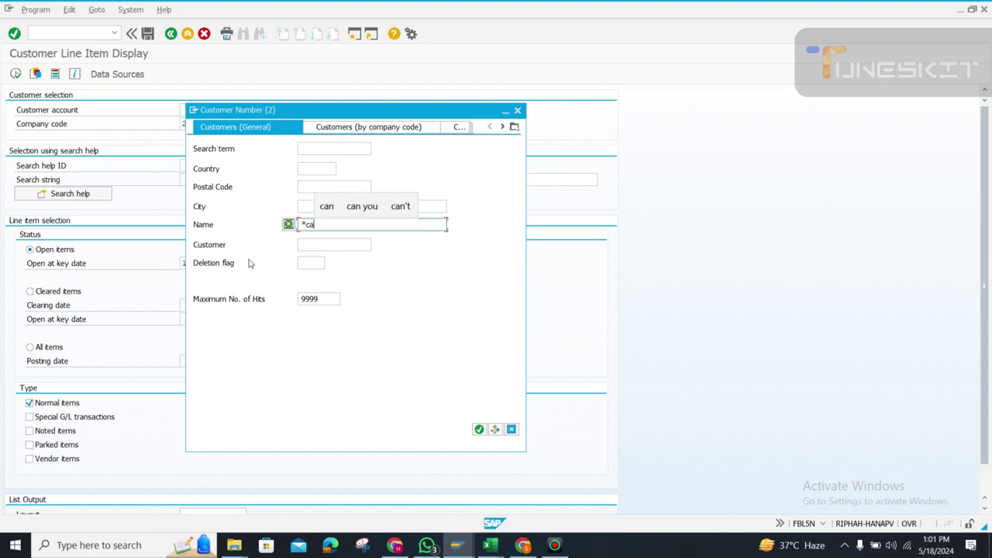
{"action": "type", "text": "pital"}
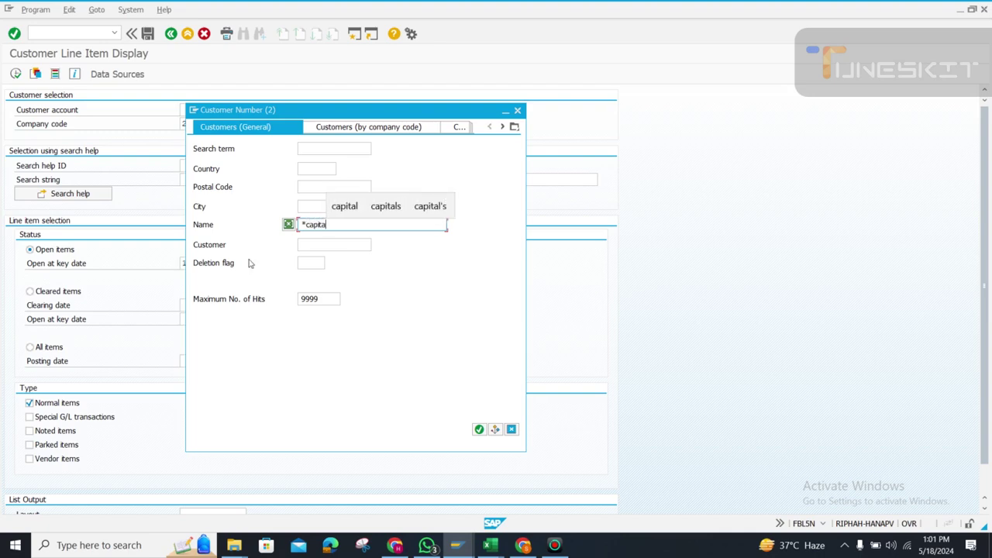
{"action": "type", "text": "*"}
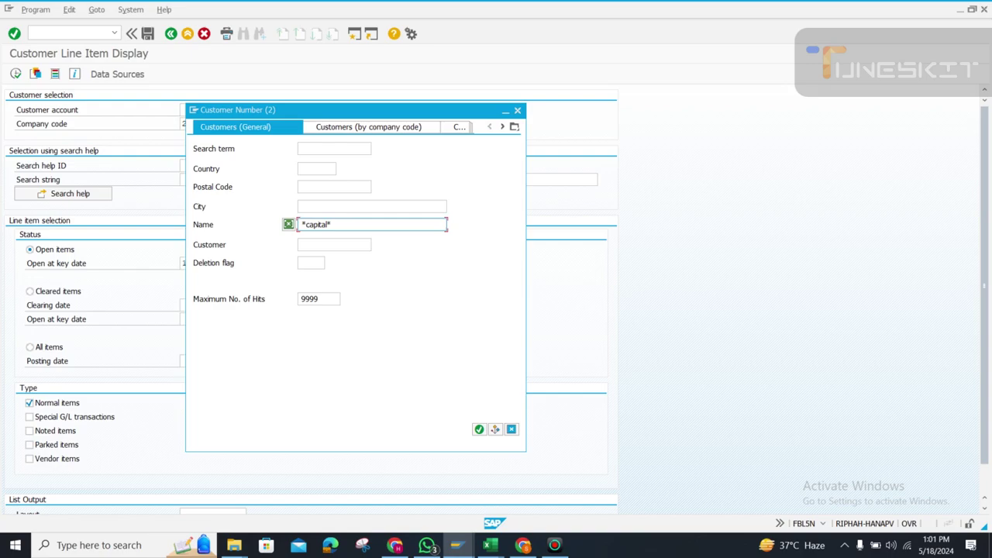
{"action": "key", "text": "Return"}
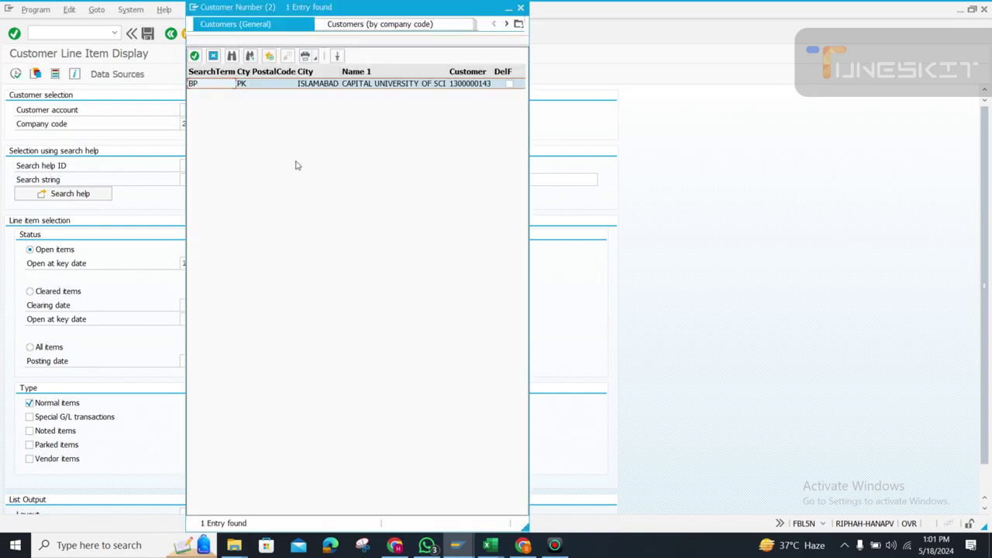
{"action": "double_click", "coordinate": [400, 84]}
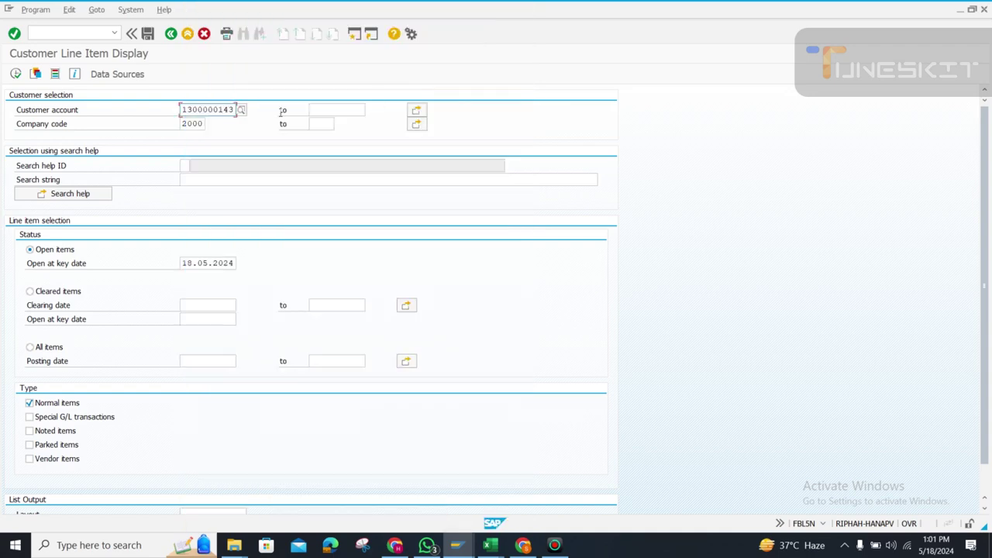
Step: Select All items and include special G/L, noted, parked and vendor item types
{"action": "left_click", "coordinate": [37, 346]}
{"action": "left_click", "coordinate": [29, 417]}
{"action": "left_click", "coordinate": [29, 431]}
{"action": "left_click", "coordinate": [29, 445]}
{"action": "left_click", "coordinate": [30, 459]}
Step: Limit the posting date to 01.05.2024 through 01.05.2024 and execute the report
{"action": "left_click", "coordinate": [220, 361]}
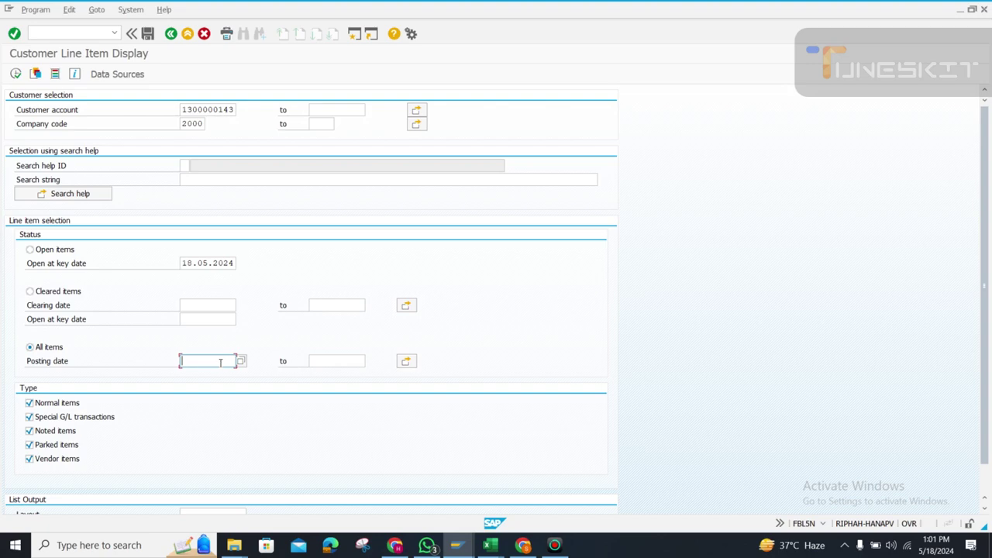
{"action": "type", "text": "01.05.2024"}
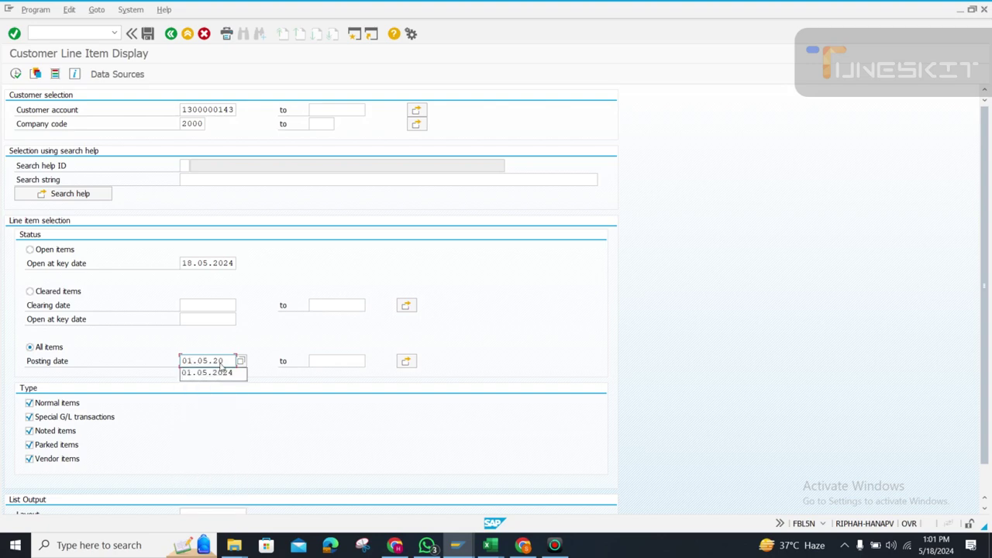
{"action": "key", "text": "Tab"}
{"action": "type", "text": "01.0"}
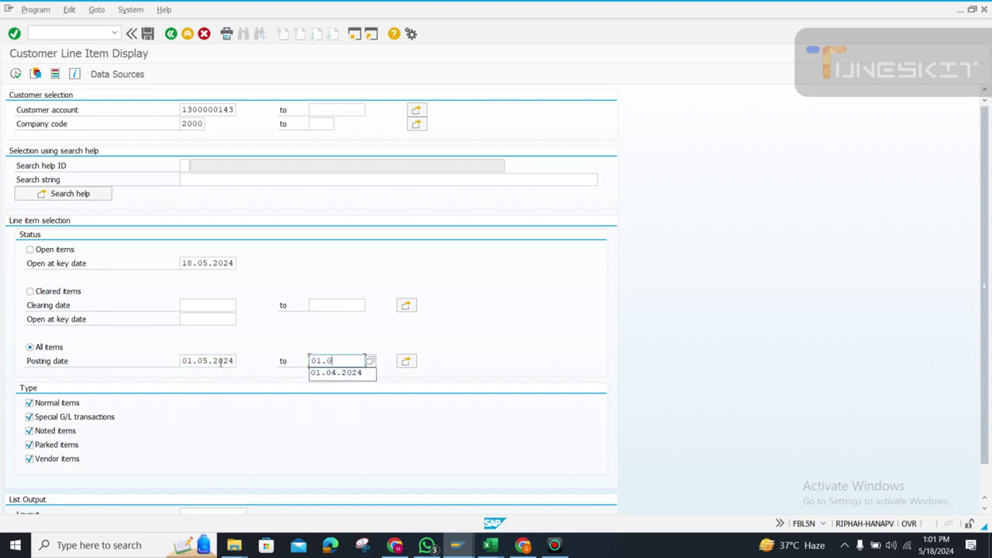
{"action": "type", "text": "5.2024"}
{"action": "key", "text": "Tab"}
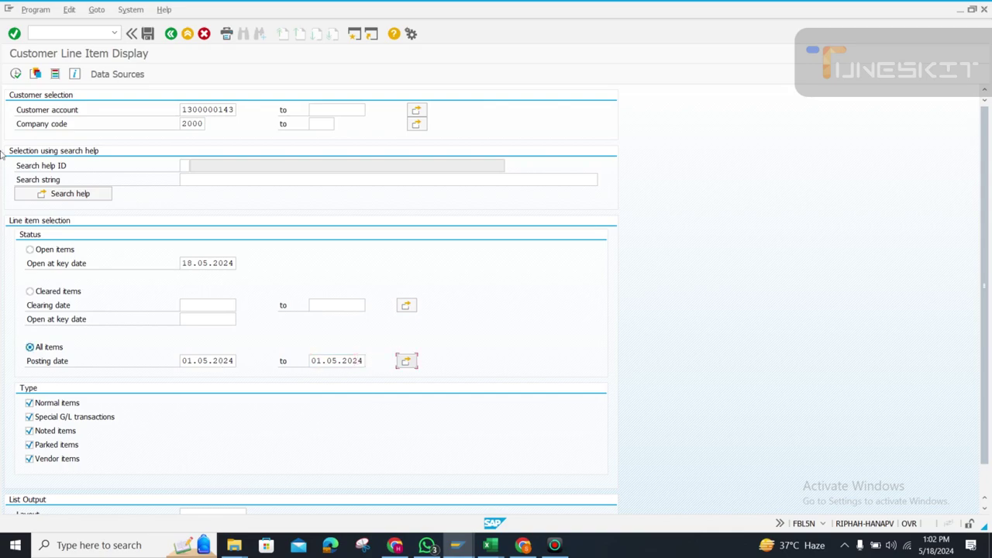
{"action": "left_click", "coordinate": [15, 73]}
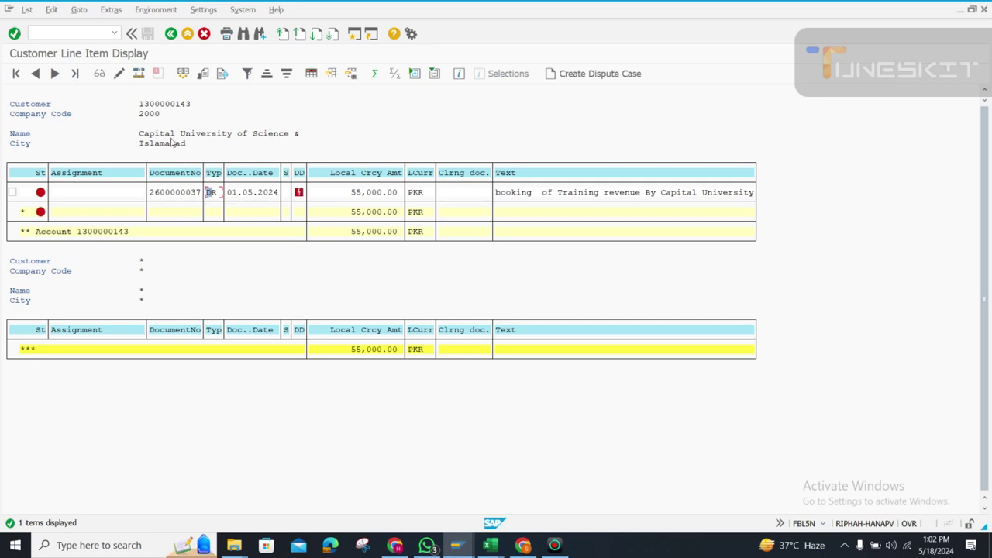
Step: Review the listed invoice's 55,000.00 PKR amount, then bring up the other open SAP windows
{"action": "left_click", "coordinate": [220, 134]}
{"action": "left_click", "coordinate": [354, 193]}
{"action": "left_click_drag", "start_coordinate": [356, 194], "coordinate": [361, 195]}
{"action": "left_click", "coordinate": [459, 547]}
Step: Switch to the line item display window and start an incoming payment with F-28
{"action": "left_click", "coordinate": [452, 479]}
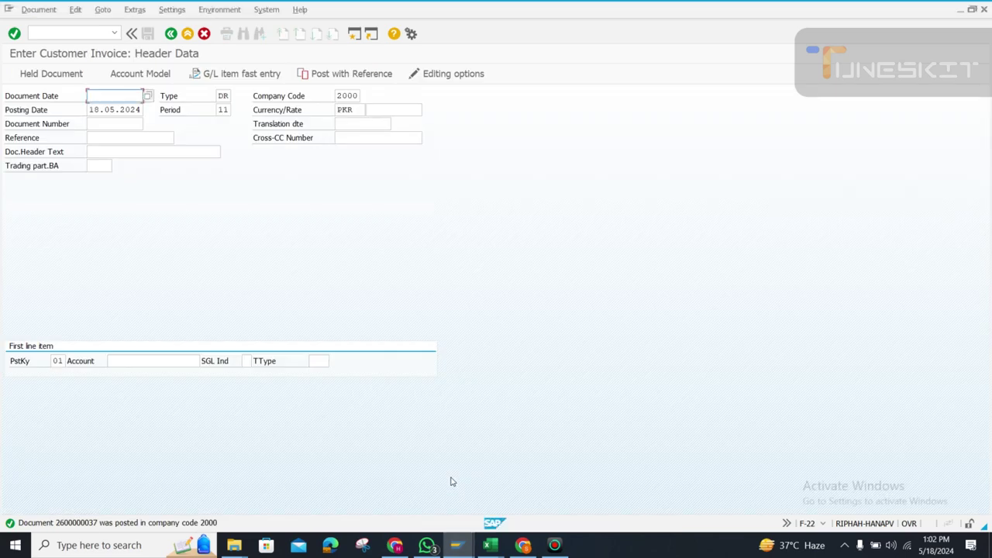
{"action": "mouse_move", "coordinate": [458, 547]}
{"action": "left_click", "coordinate": [562, 514]}
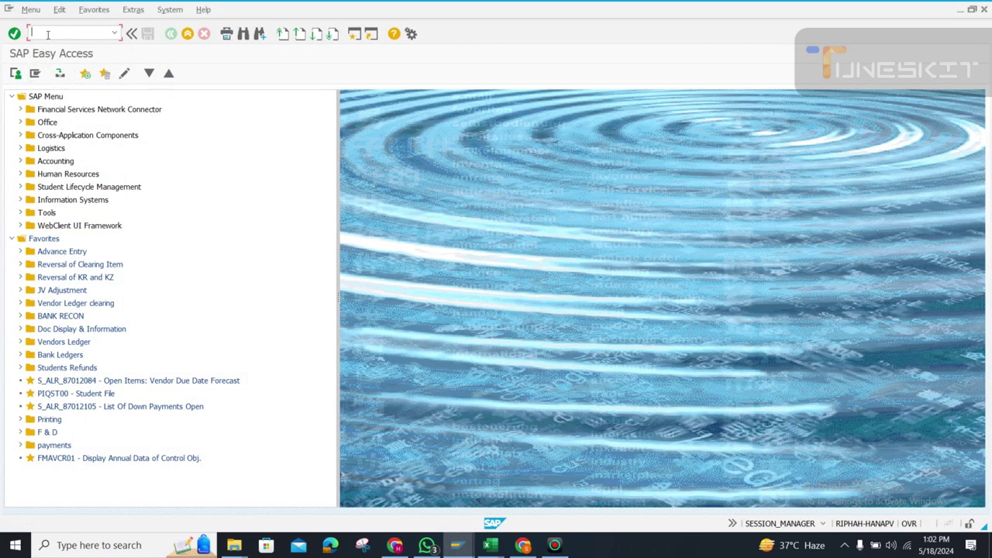
{"action": "type", "text": "f"}
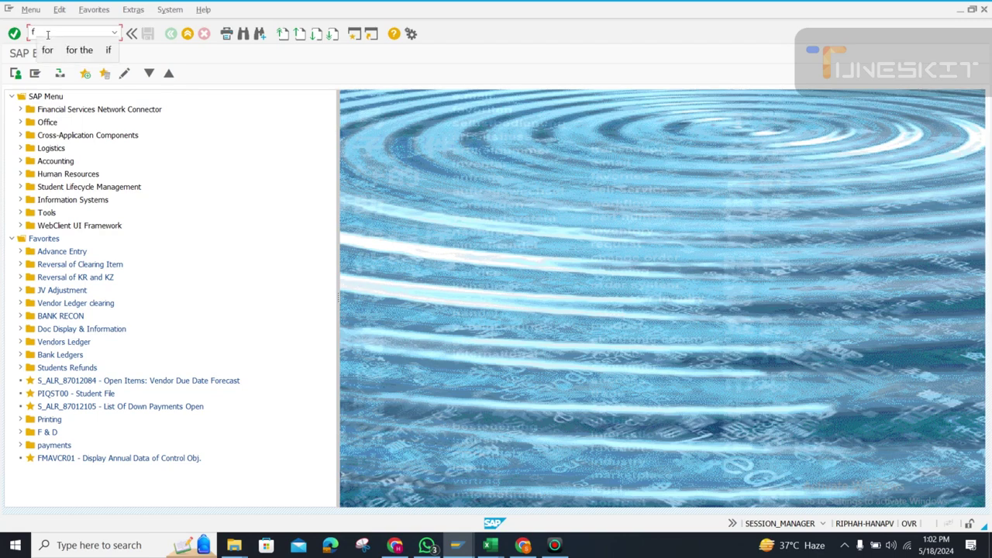
{"action": "type", "text": "-28"}
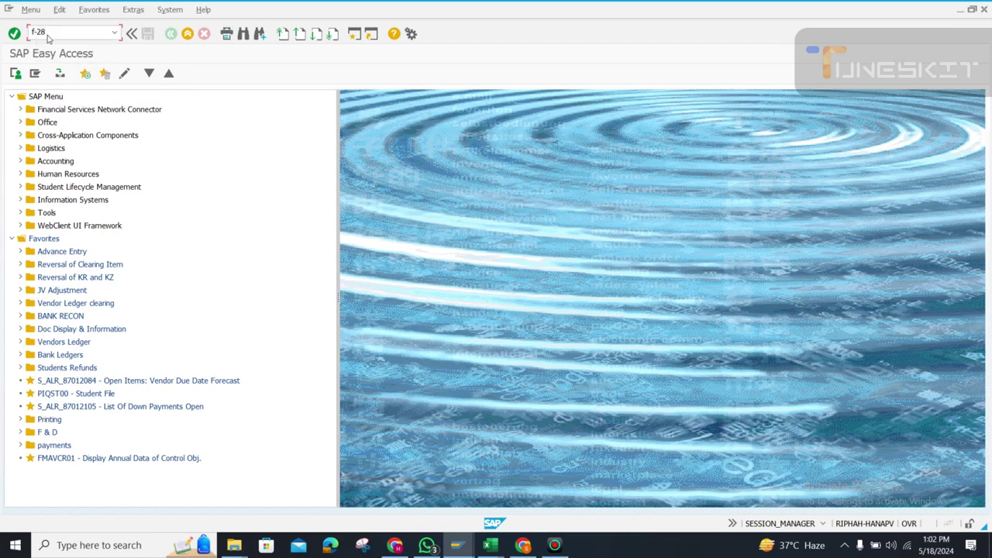
{"action": "key", "text": "Return"}
Step: Enter document date and posting date 01.05.2024 for the payment
{"action": "left_click", "coordinate": [106, 105]}
{"action": "left_click", "coordinate": [107, 98]}
{"action": "type", "text": "01.05.2024"}
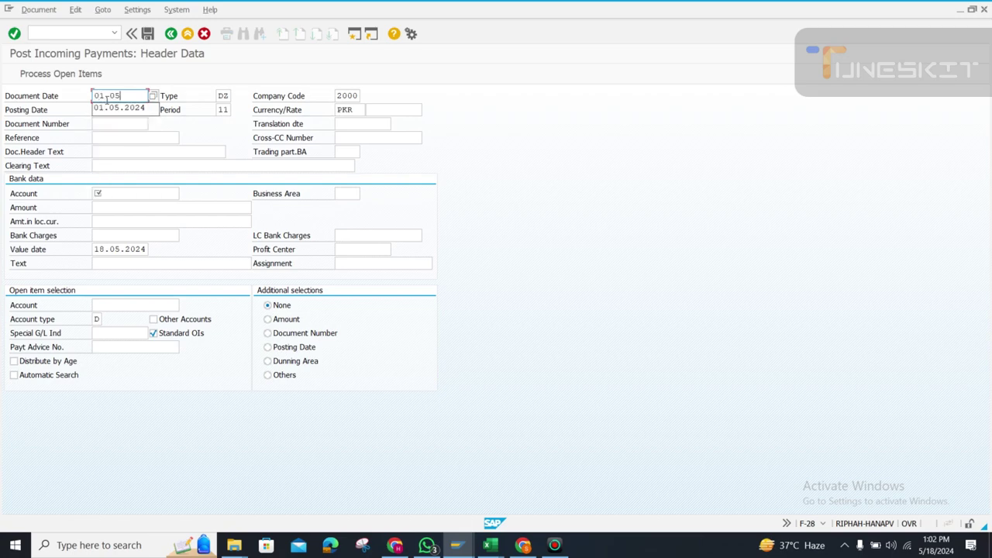
{"action": "key", "text": "Tab"}
{"action": "key", "text": "Tab"}
{"action": "key", "text": "Tab"}
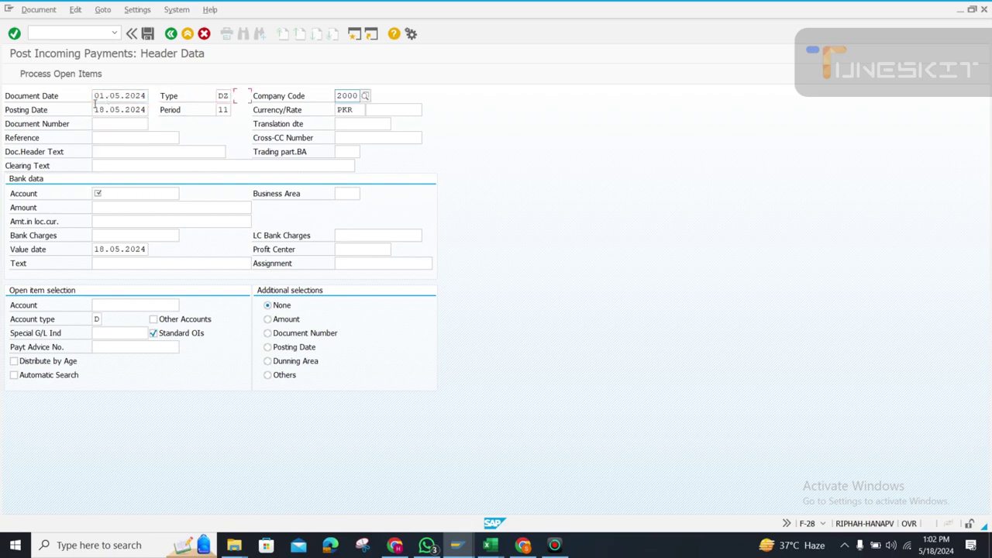
{"action": "type", "text": "1801.05"}
{"action": "key", "text": "BackSpace"}
{"action": "key", "text": "BackSpace"}
{"action": "key", "text": "BackSpace"}
{"action": "key", "text": "BackSpace"}
{"action": "key", "text": "BackSpace"}
{"action": "key", "text": "BackSpace"}
{"action": "key", "text": "BackSpace"}
{"action": "key", "text": "BackSpace"}
{"action": "type", "text": "01.05.20"}
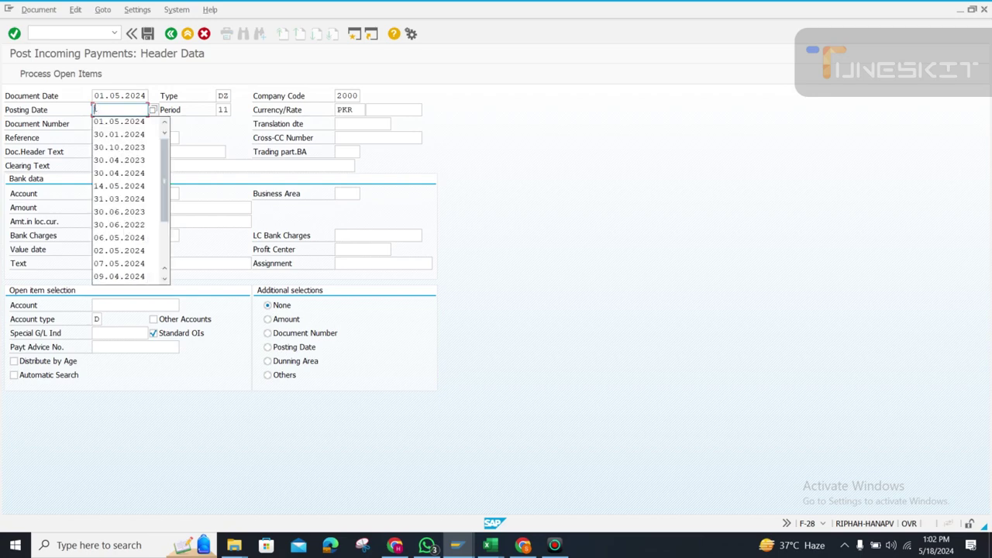
{"action": "type", "text": "24"}
{"action": "key", "text": "Tab"}
{"action": "key", "text": "Tab"}
{"action": "key", "text": "Tab"}
Step: Bring the Excel posting notes workbook to the front
{"action": "left_click", "coordinate": [465, 547]}
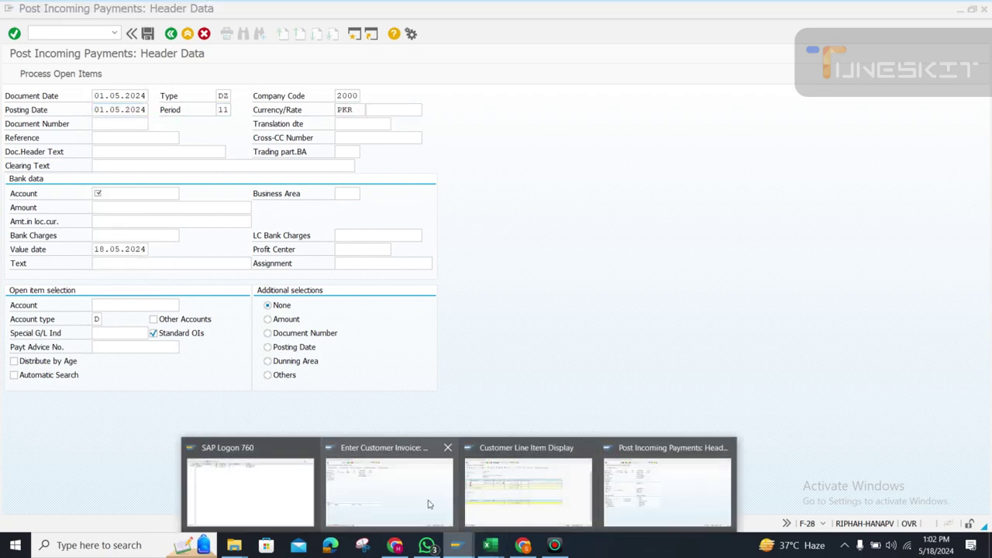
{"action": "left_click", "coordinate": [387, 488]}
{"action": "left_click", "coordinate": [106, 152]}
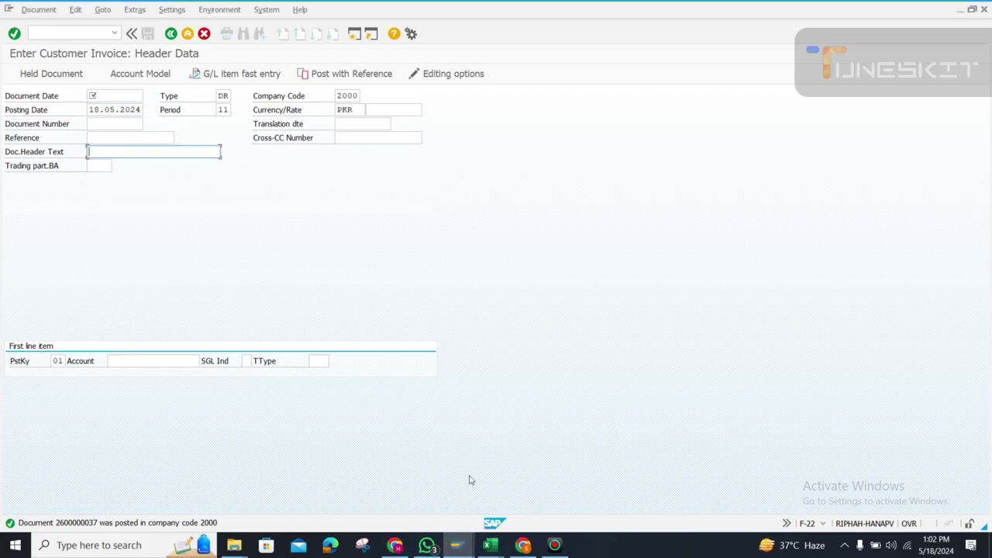
{"action": "left_click", "coordinate": [491, 545]}
{"action": "left_click", "coordinate": [449, 499]}
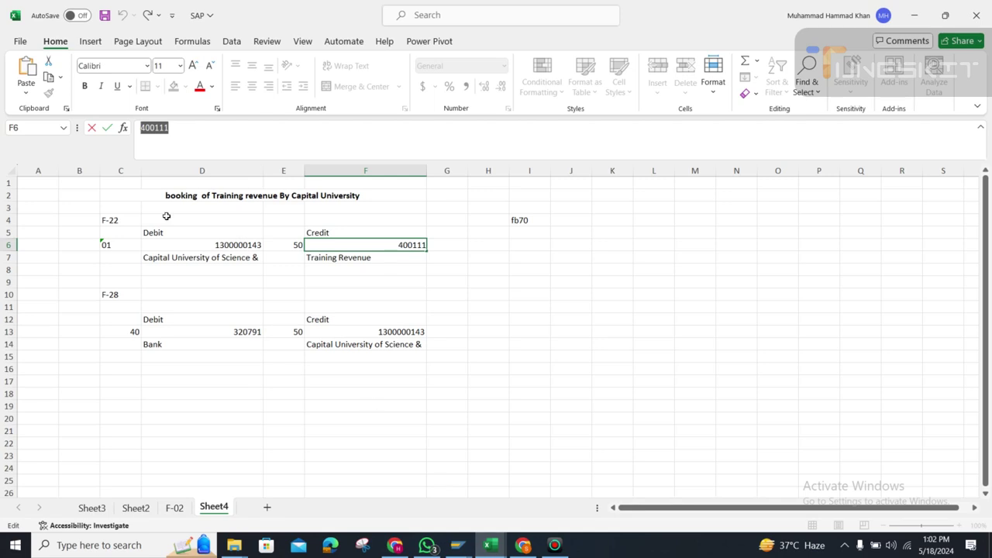
Step: Copy the C2 title from Excel into Clearing Text, Doc.Header Text and item Text
{"action": "left_click", "coordinate": [204, 181]}
{"action": "left_click", "coordinate": [204, 195]}
{"action": "double_click", "coordinate": [204, 195]}
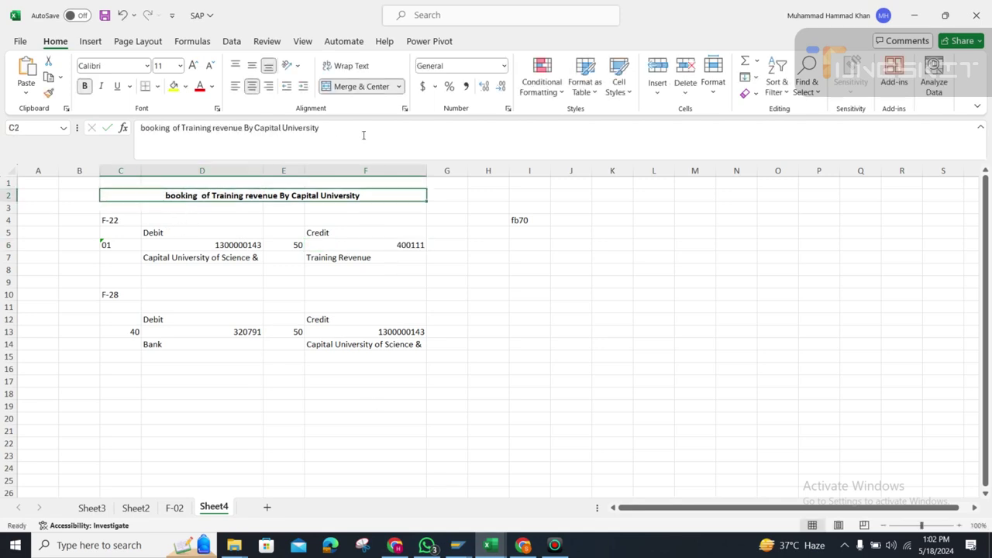
{"action": "key", "text": "ctrl+a"}
{"action": "key", "text": "ctrl+c"}
{"action": "left_click", "coordinate": [457, 545]}
{"action": "left_click", "coordinate": [648, 497]}
{"action": "left_click", "coordinate": [106, 166]}
{"action": "key", "text": "ctrl+v"}
{"action": "left_click", "coordinate": [106, 151]}
{"action": "type", "text": "booking  of Training reve"}
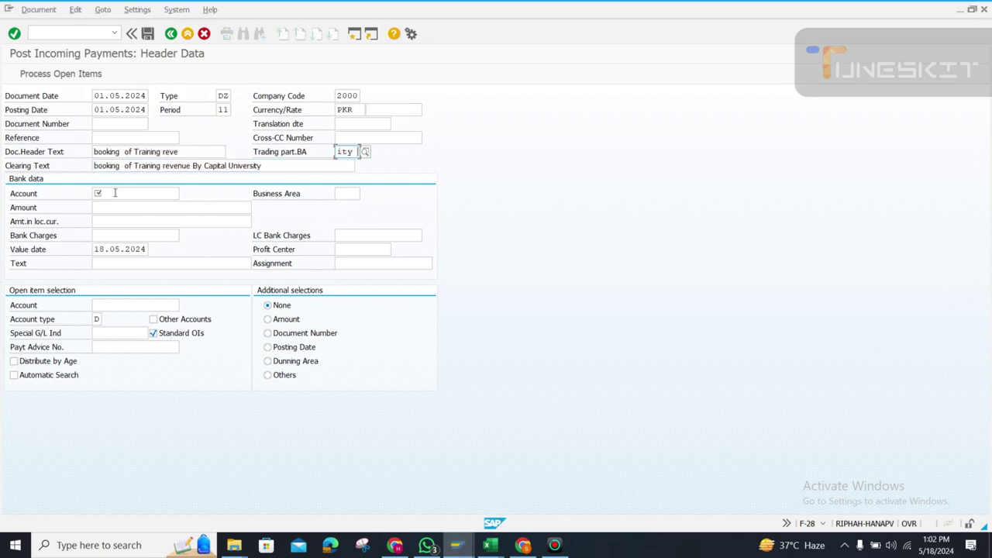
{"action": "left_click", "coordinate": [116, 263]}
{"action": "key", "text": "ctrl+v"}
Step: Clear the value date, set profit center 2001 and assignment 89123
{"action": "left_click_drag", "start_coordinate": [95, 251], "coordinate": [149, 252]}
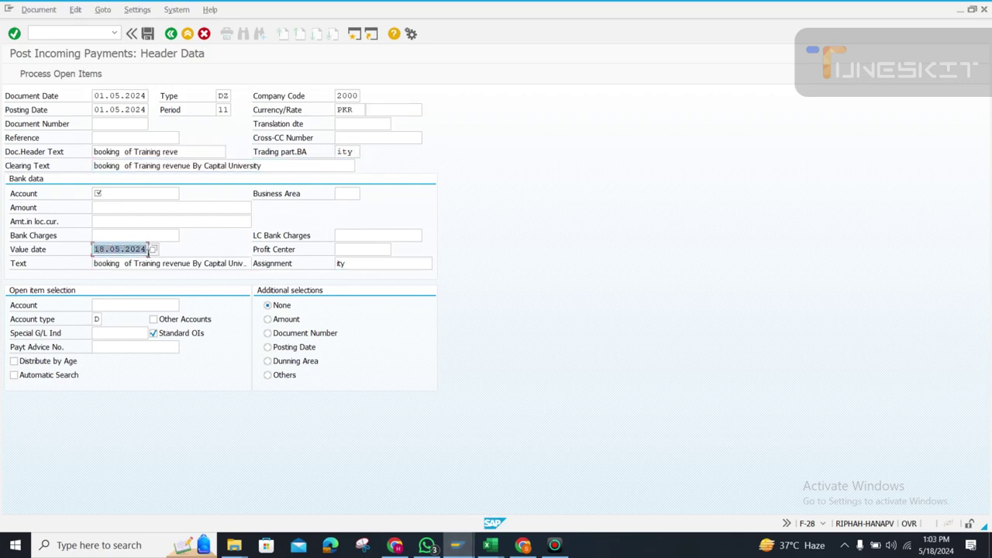
{"action": "key", "text": "Delete"}
{"action": "key", "text": "Tab"}
{"action": "type", "text": "2001"}
{"action": "key", "text": "Tab"}
{"action": "key", "text": "shift+Left"}
{"action": "key", "text": "shift+Left"}
{"action": "key", "text": "shift+Left"}
{"action": "key", "text": "Delete"}
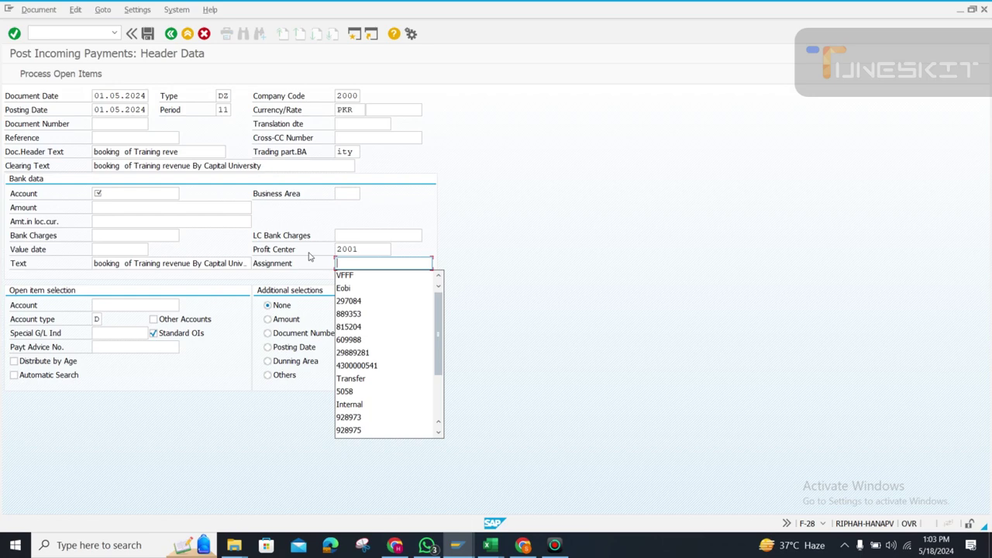
{"action": "type", "text": "89123"}
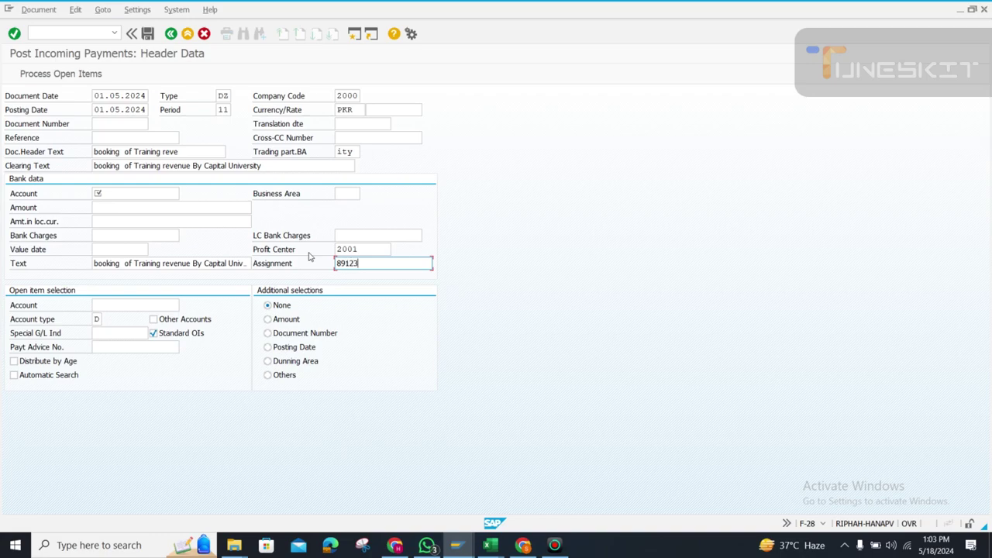
{"action": "key", "text": "Tab"}
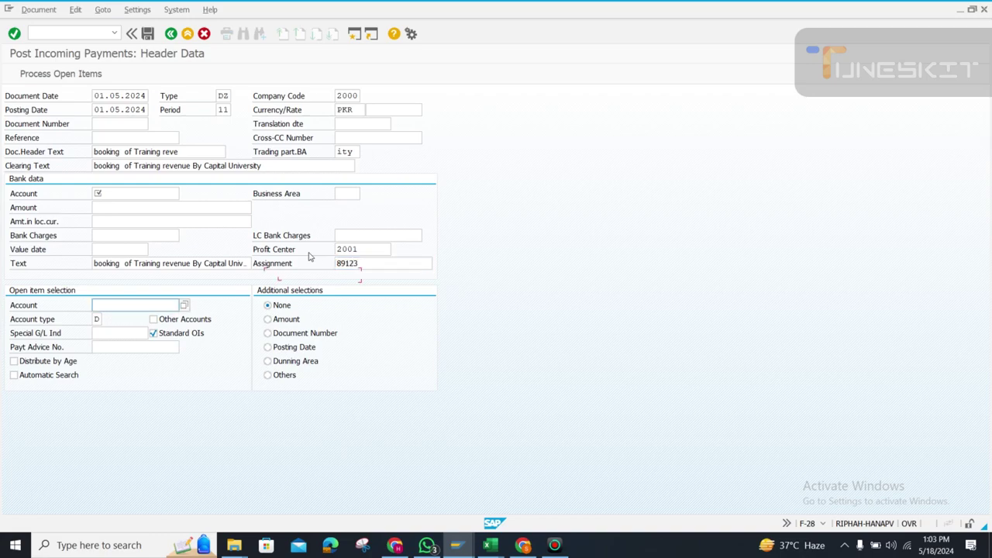
{"action": "left_click", "coordinate": [133, 193]}
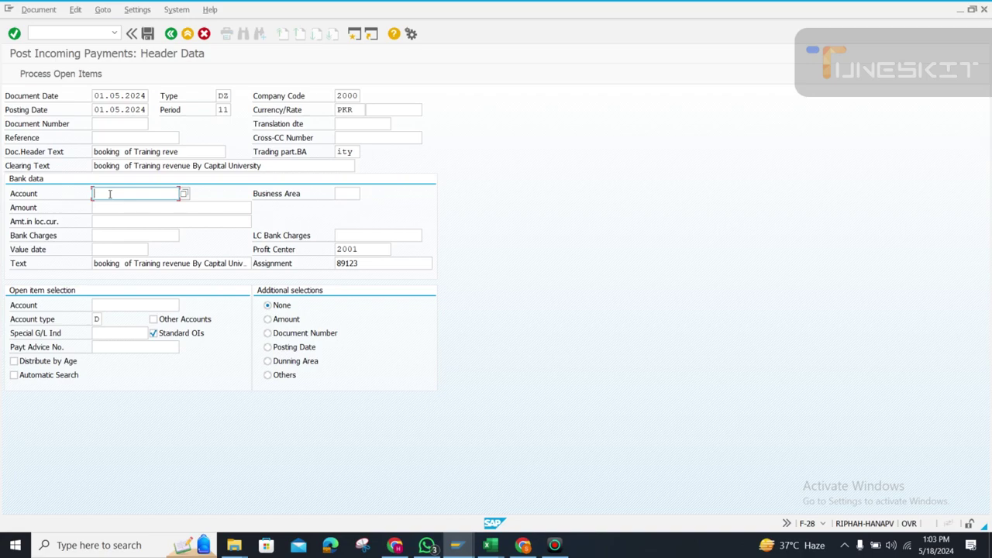
Step: Enter bank account 320791 and payment amount 55000
{"action": "type", "text": "320791"}
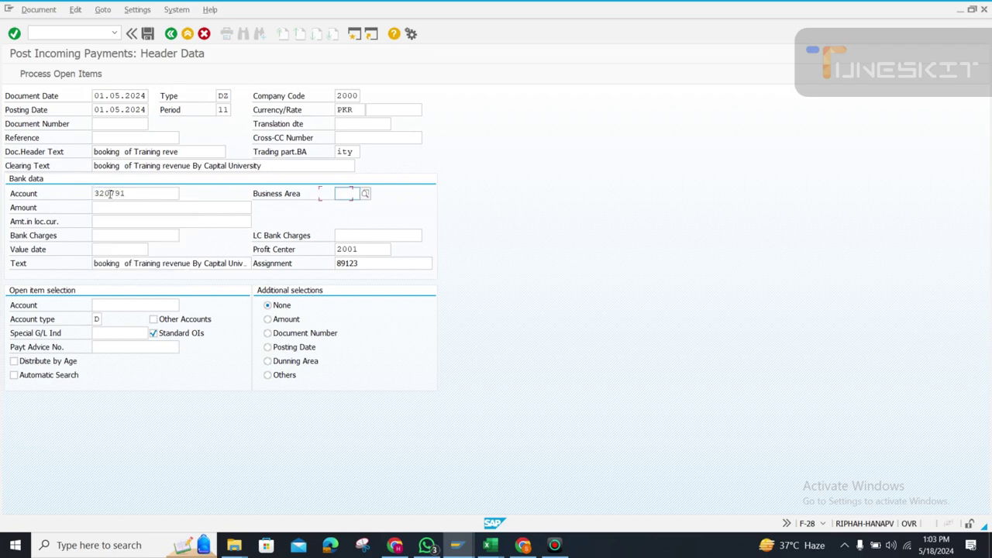
{"action": "key", "text": "Tab"}
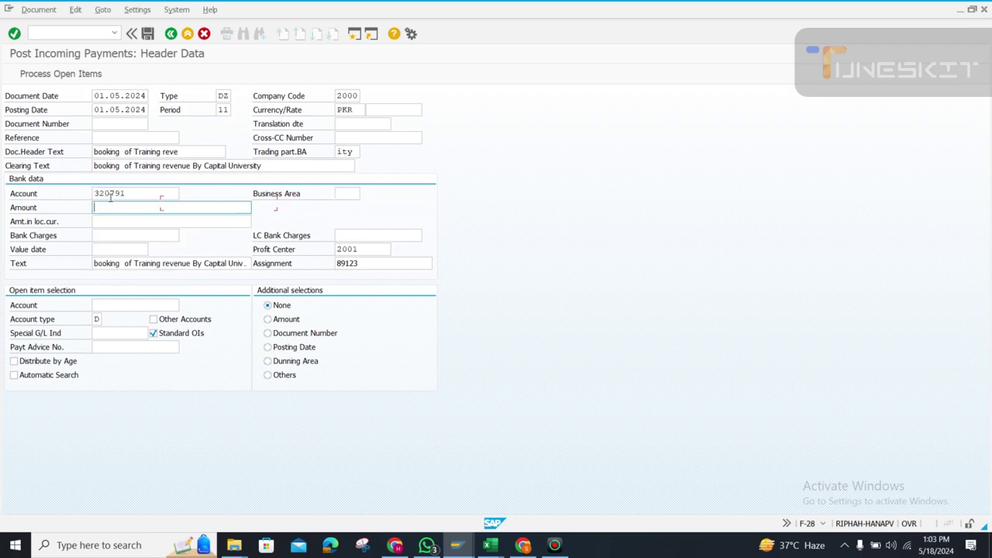
{"action": "type", "text": "55000"}
{"action": "key", "text": "Tab"}
{"action": "key", "text": "Tab"}
{"action": "key", "text": "Tab"}
{"action": "key", "text": "Tab"}
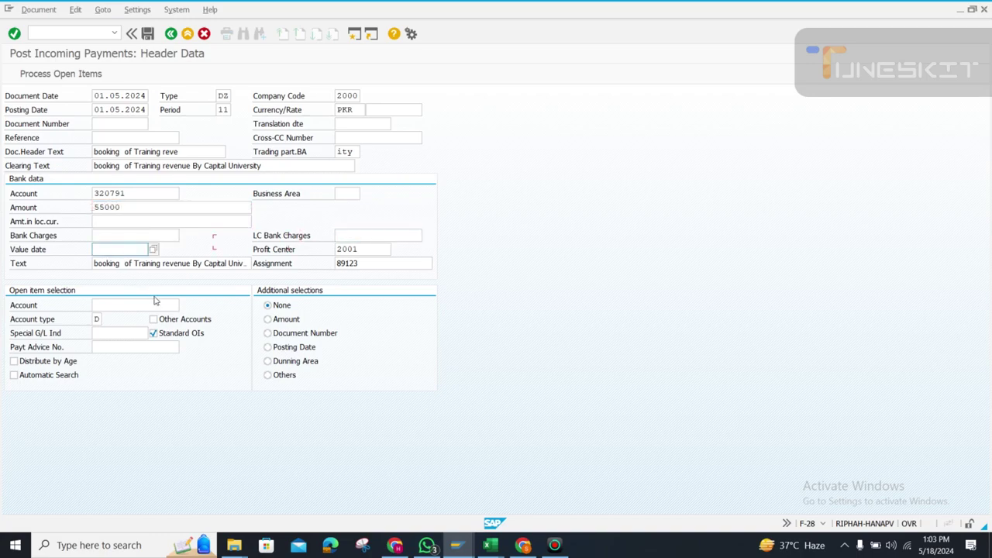
{"action": "left_click", "coordinate": [166, 307]}
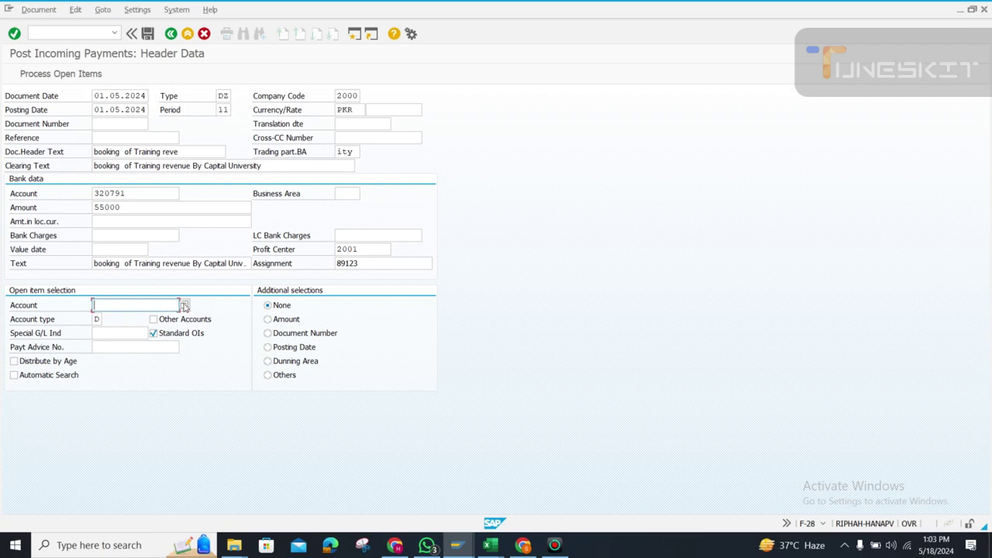
{"action": "mouse_move", "coordinate": [490, 545]}
{"action": "left_click", "coordinate": [469, 500]}
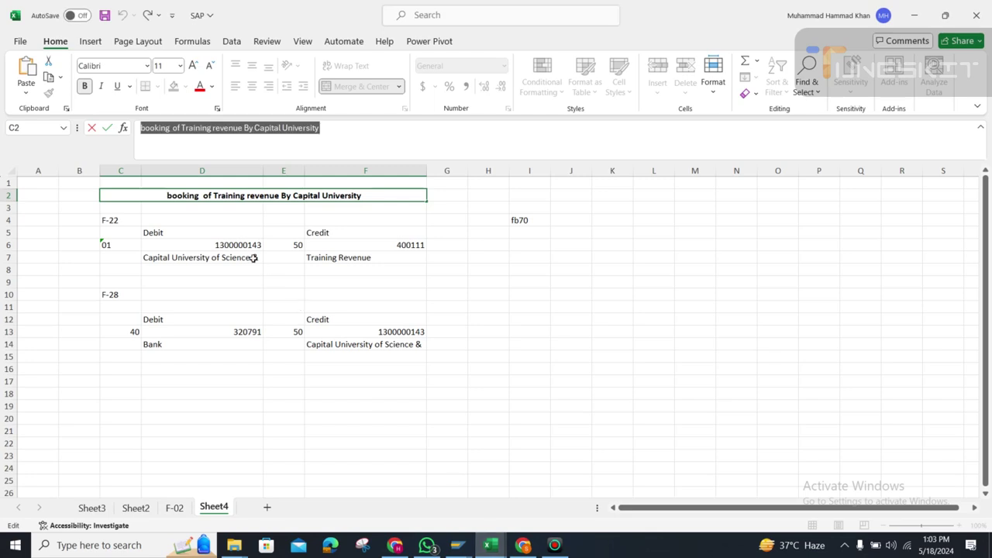
{"action": "left_click", "coordinate": [272, 368]}
{"action": "left_click", "coordinate": [207, 245]}
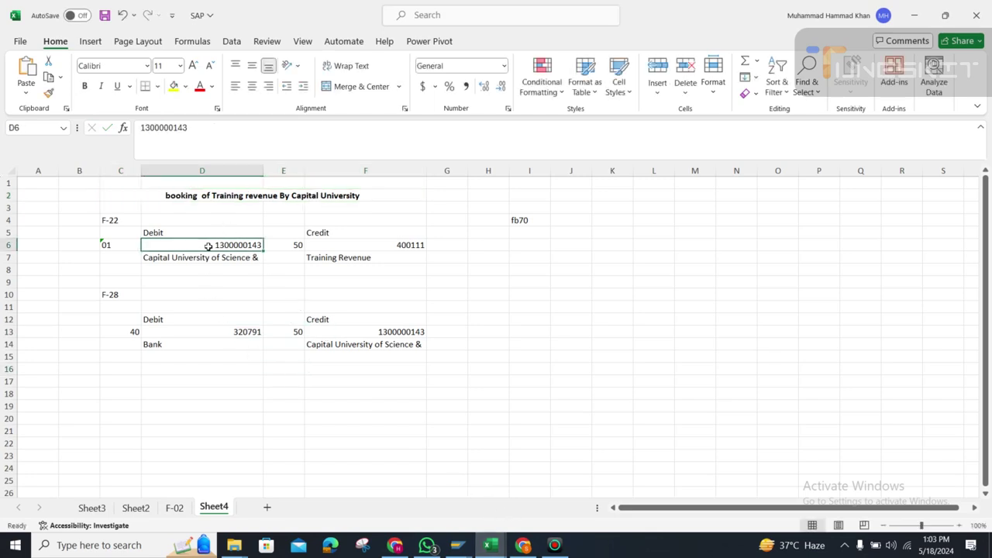
{"action": "double_click", "coordinate": [218, 130]}
{"action": "key", "text": "ctrl+c"}
{"action": "mouse_move", "coordinate": [458, 545]}
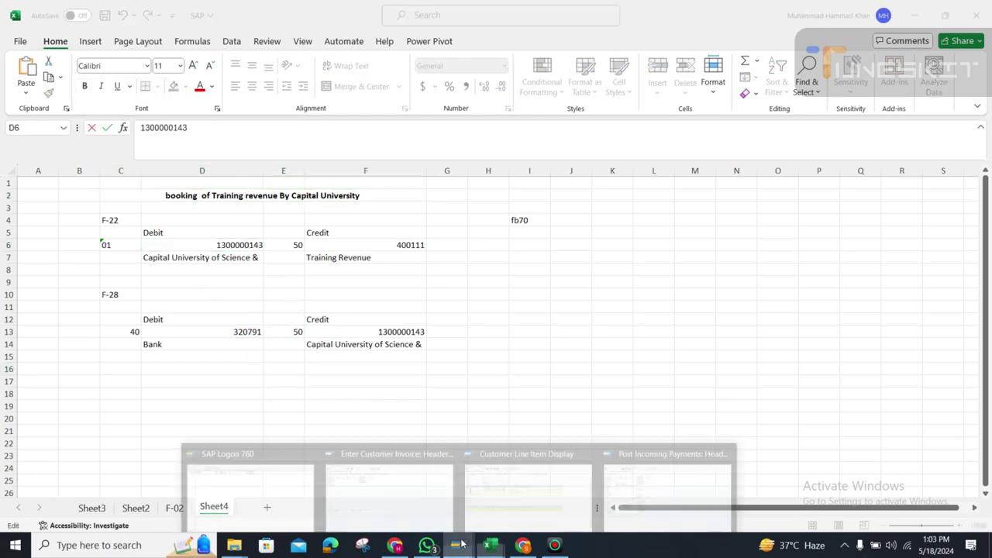
{"action": "left_click", "coordinate": [665, 489]}
{"action": "key", "text": "ctrl+v"}
{"action": "key", "text": "Tab"}
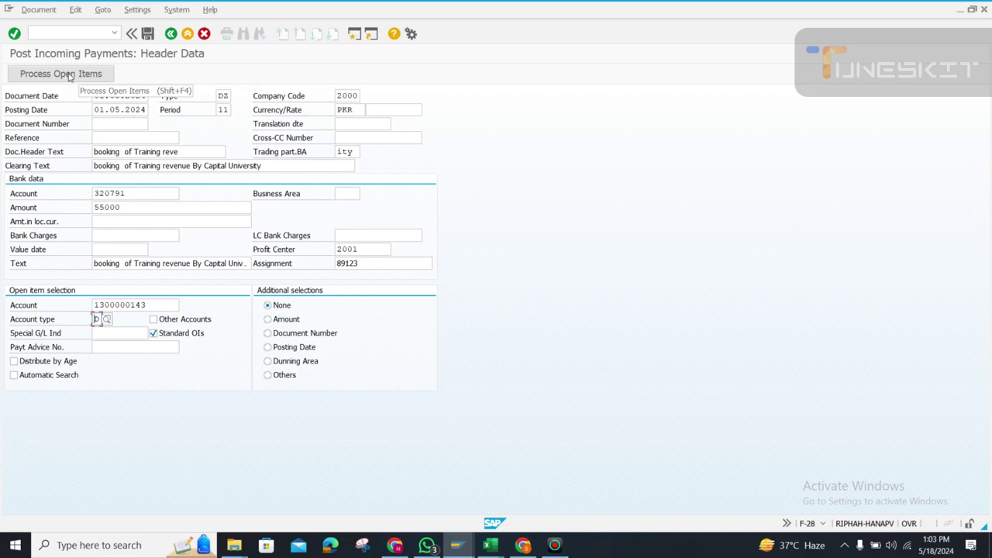
{"action": "left_click", "coordinate": [138, 208]}
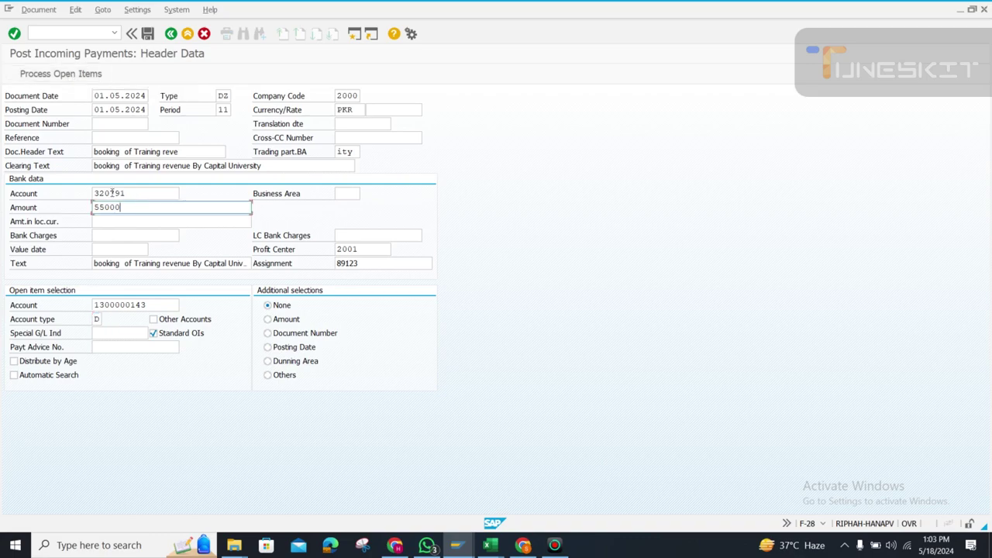
{"action": "left_click", "coordinate": [79, 75]}
{"action": "left_click", "coordinate": [80, 76]}
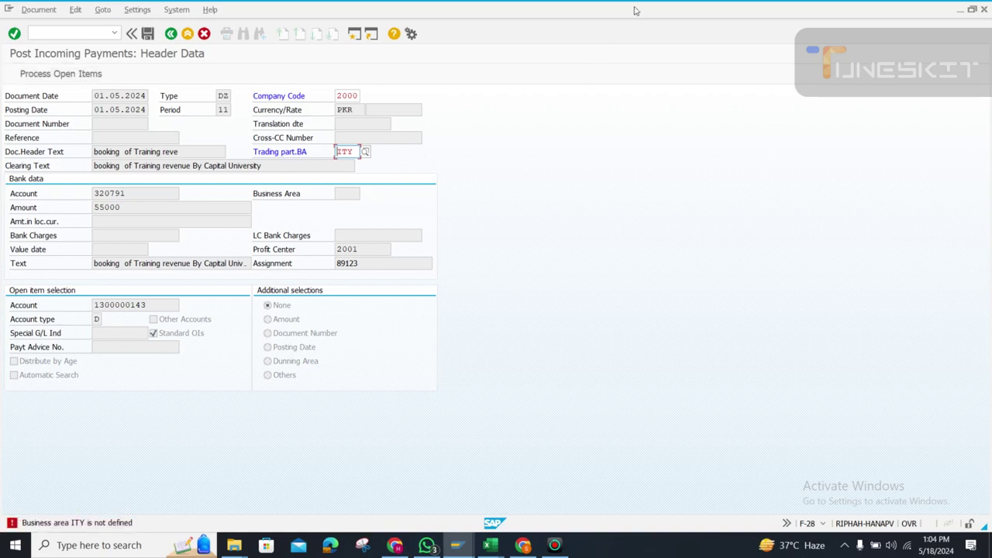
{"action": "key", "text": "Return"}
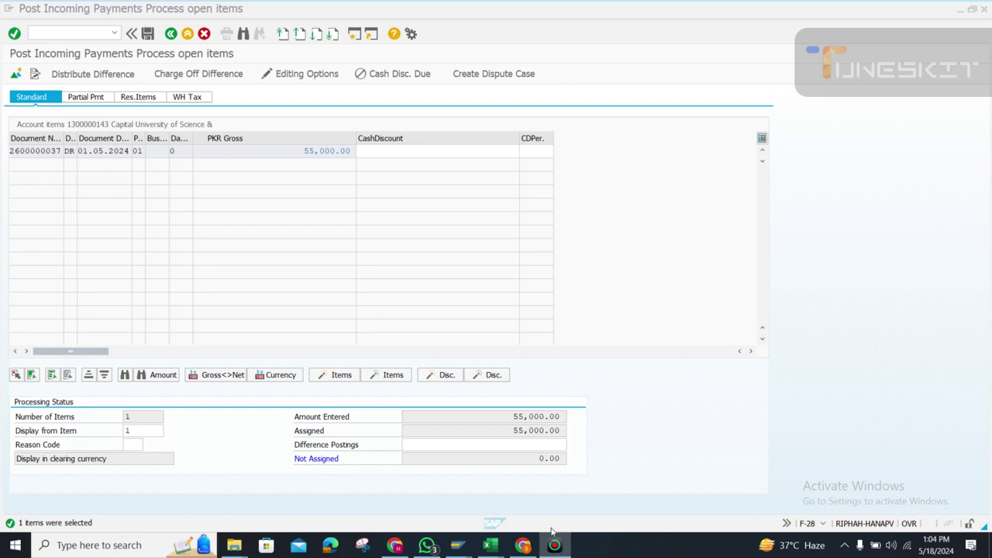
Step: Check the invoice entry and customer line item windows, then return to the payment's open items
{"action": "mouse_move", "coordinate": [459, 544]}
{"action": "left_click", "coordinate": [405, 492]}
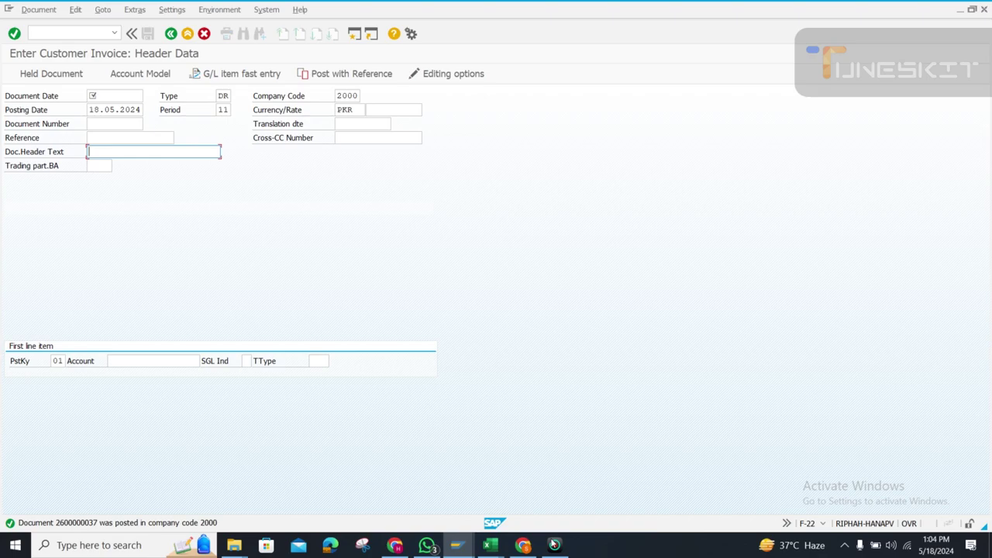
{"action": "mouse_move", "coordinate": [457, 545]}
{"action": "left_click", "coordinate": [544, 481]}
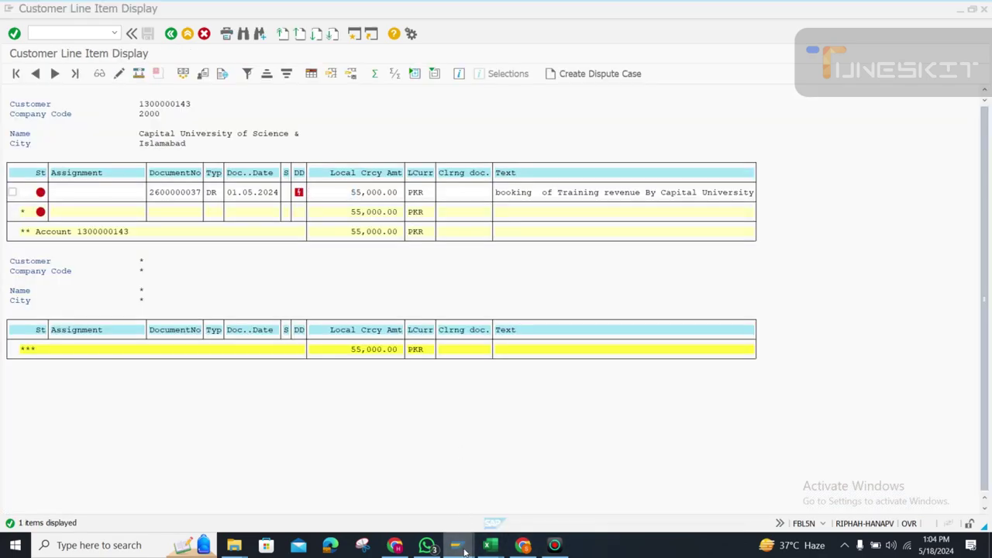
{"action": "left_click", "coordinate": [642, 478]}
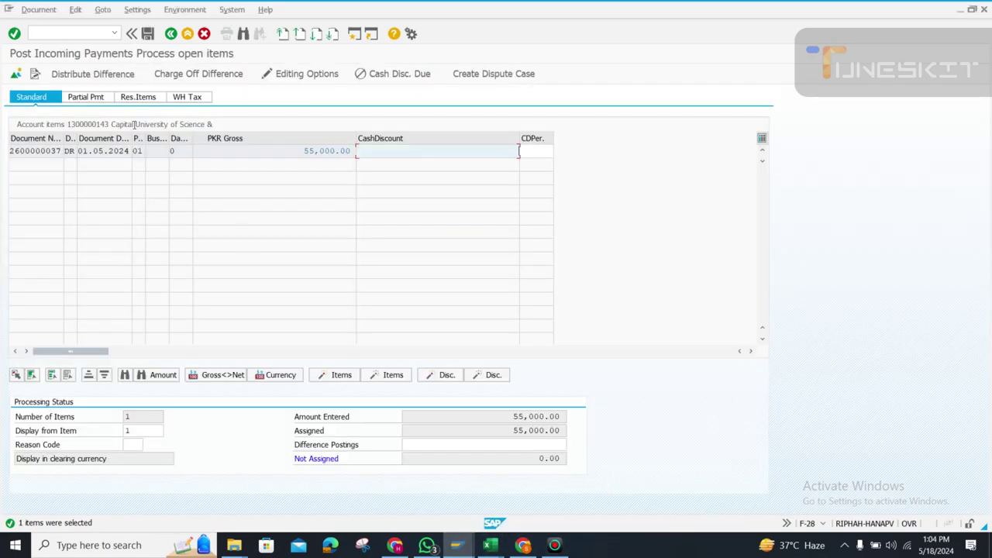
Step: Toggle the 55,000.00 invoice item off and back on, then simulate the payment posting
{"action": "double_click", "coordinate": [328, 151]}
{"action": "double_click", "coordinate": [329, 151]}
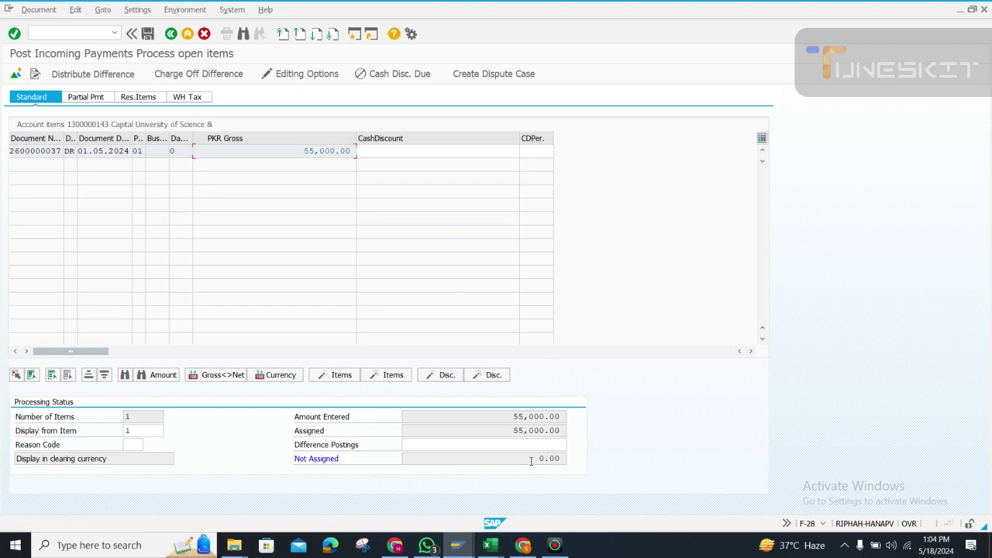
{"action": "left_click", "coordinate": [35, 11]}
{"action": "left_click", "coordinate": [45, 38]}
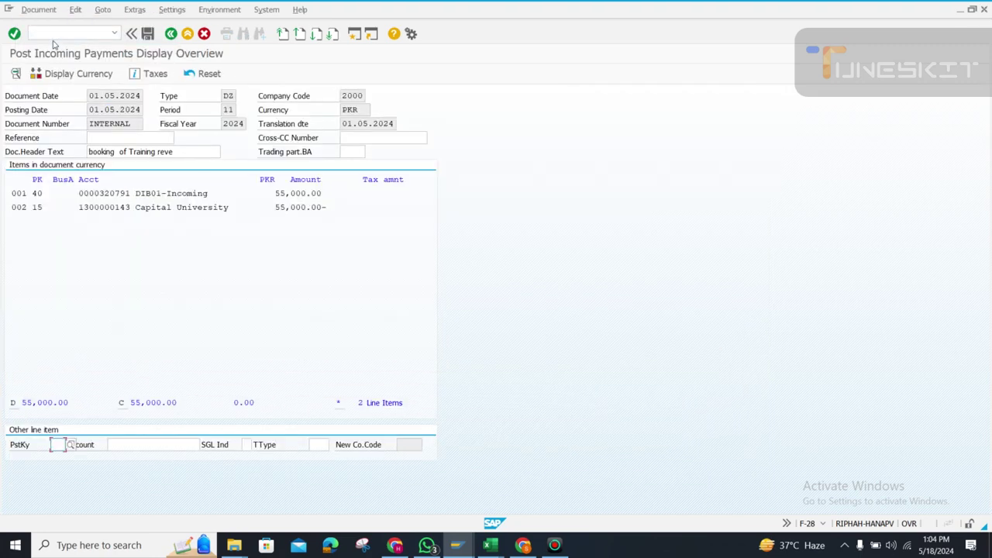
Step: Review the general ledger simulation's Other Receivables and DIB01-Incoming bank lines, then go back to the overview
{"action": "left_click", "coordinate": [45, 9]}
{"action": "left_click", "coordinate": [67, 78]}
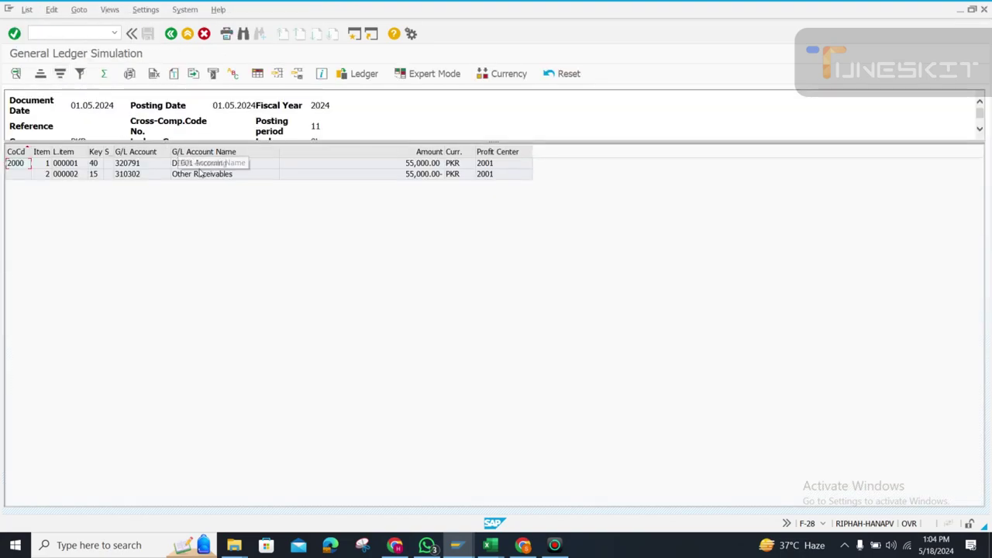
{"action": "left_click", "coordinate": [207, 174]}
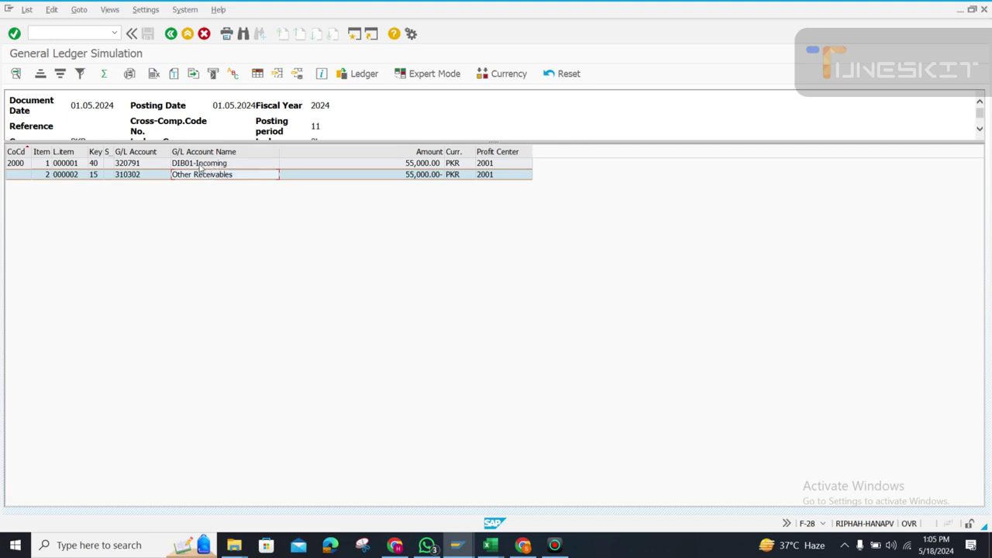
{"action": "left_click", "coordinate": [200, 165]}
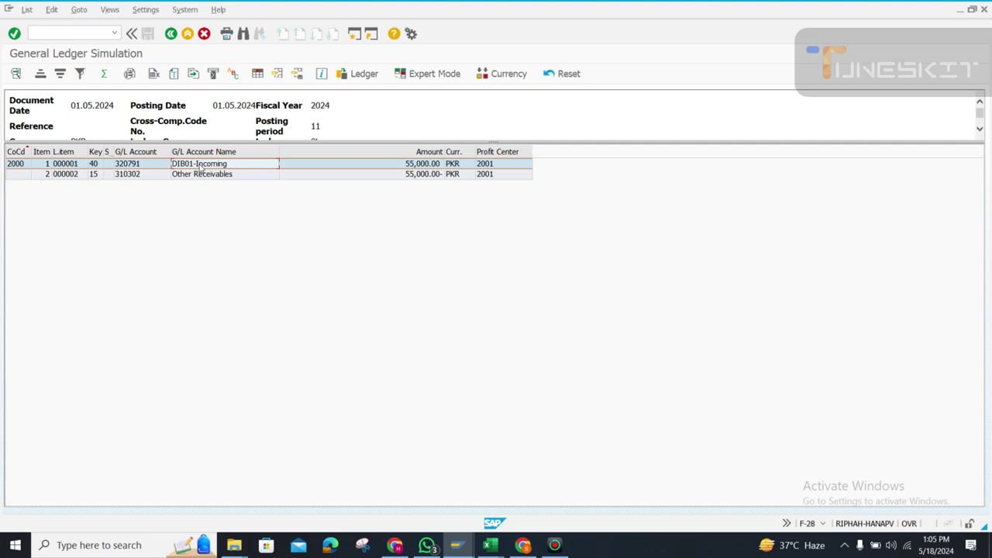
{"action": "left_click", "coordinate": [174, 73]}
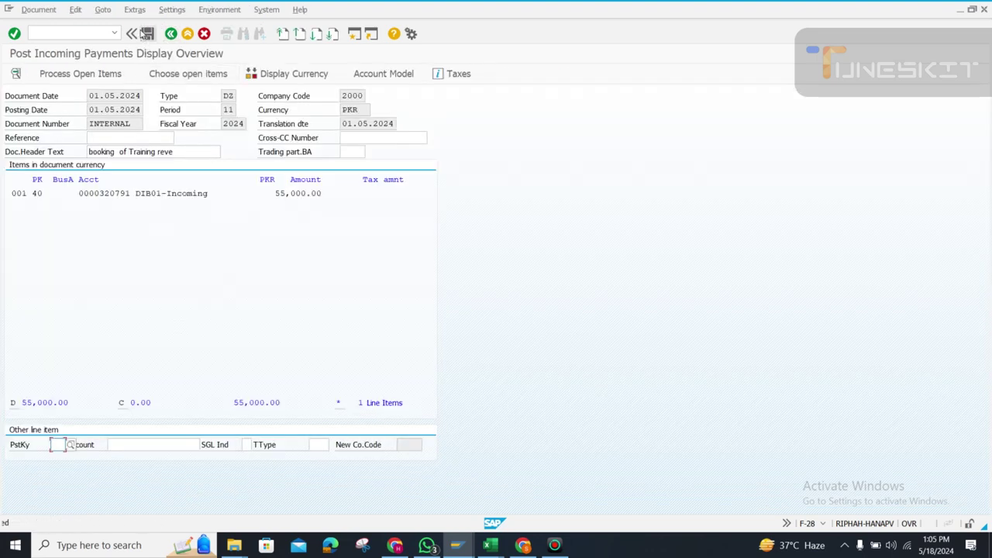
{"action": "left_click", "coordinate": [25, 12]}
{"action": "left_click", "coordinate": [51, 66]}
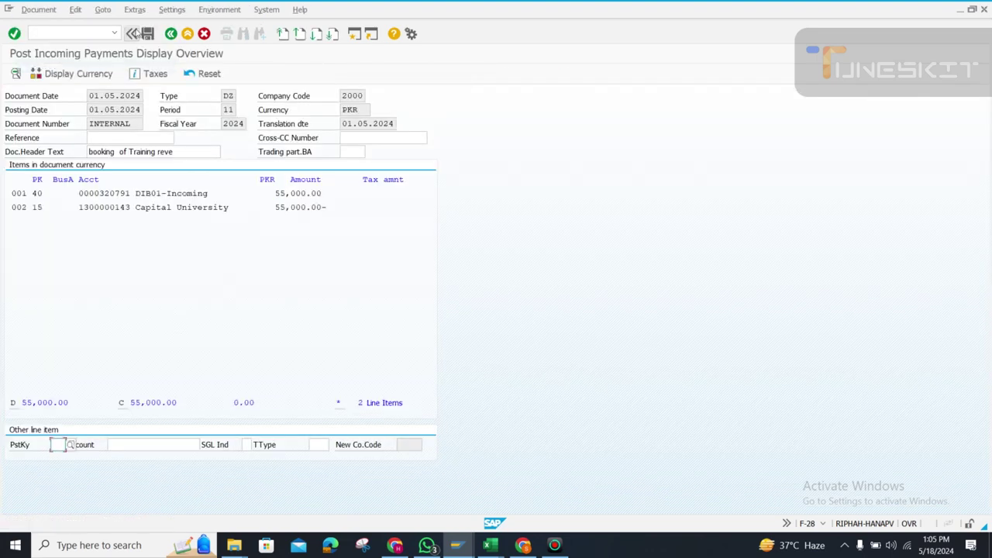
{"action": "left_click", "coordinate": [149, 34]}
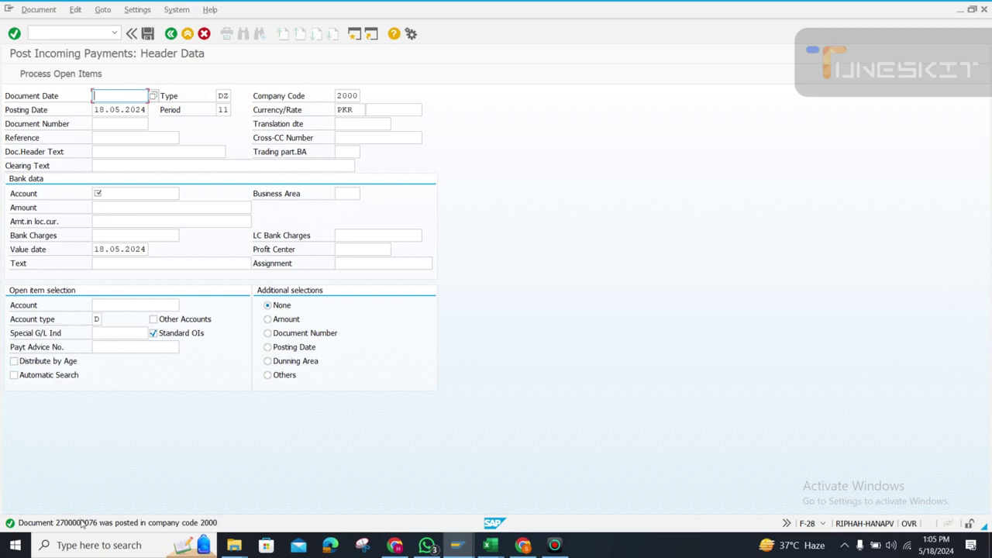
{"action": "left_click", "coordinate": [457, 546]}
{"action": "left_click", "coordinate": [500, 503]}
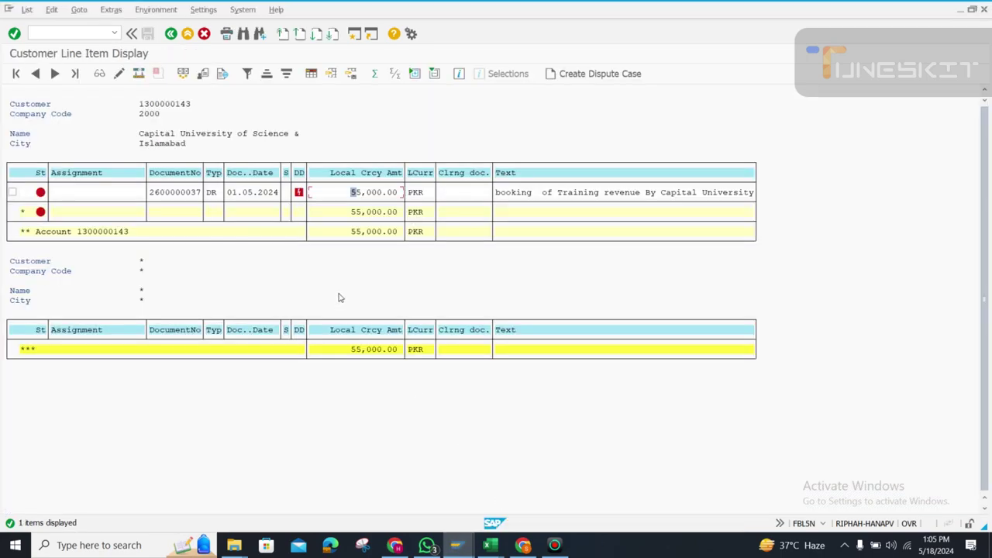
{"action": "left_click", "coordinate": [172, 193]}
{"action": "left_click", "coordinate": [215, 194]}
{"action": "left_click", "coordinate": [195, 194]}
{"action": "left_click", "coordinate": [374, 194]}
{"action": "left_click", "coordinate": [27, 10]}
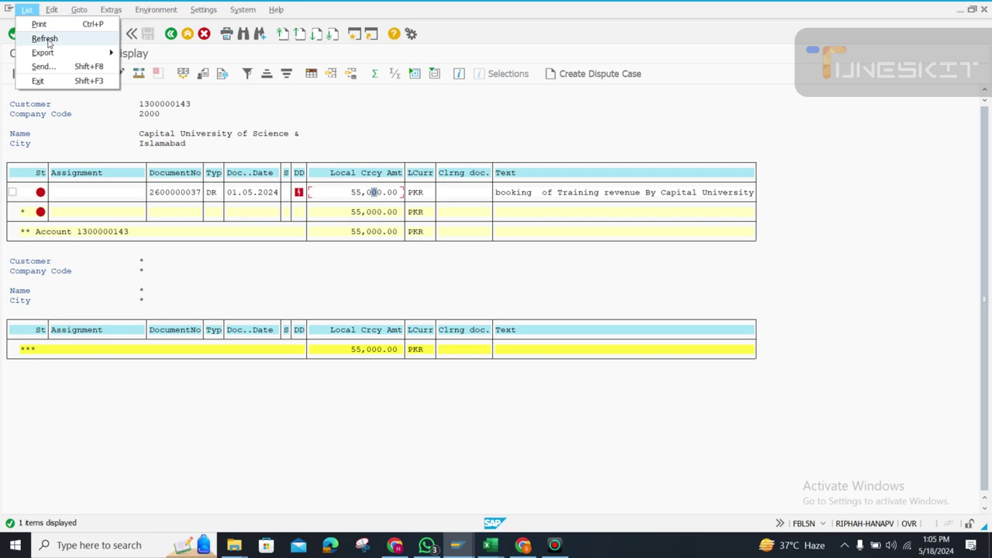
{"action": "left_click", "coordinate": [45, 39]}
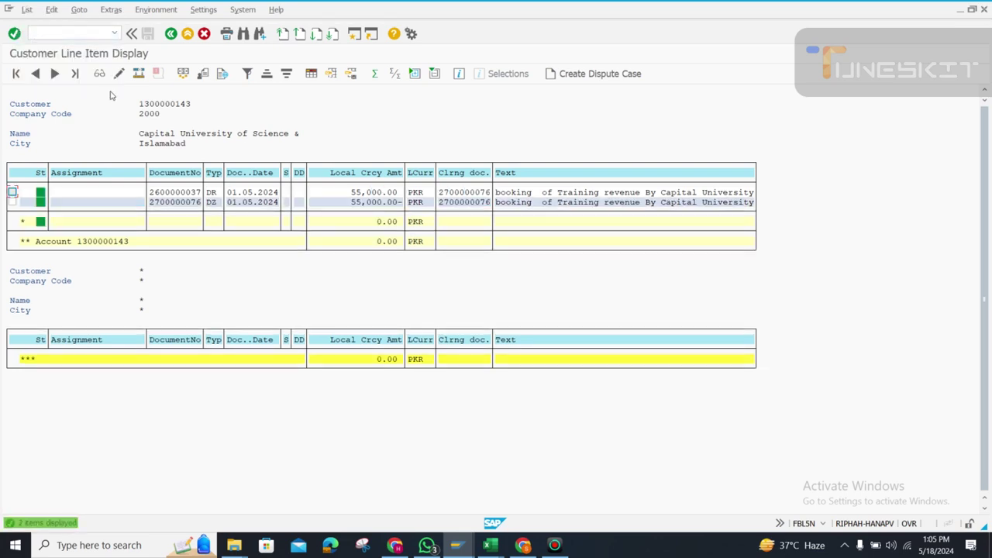
{"action": "left_click", "coordinate": [184, 193]}
{"action": "left_click", "coordinate": [190, 204]}
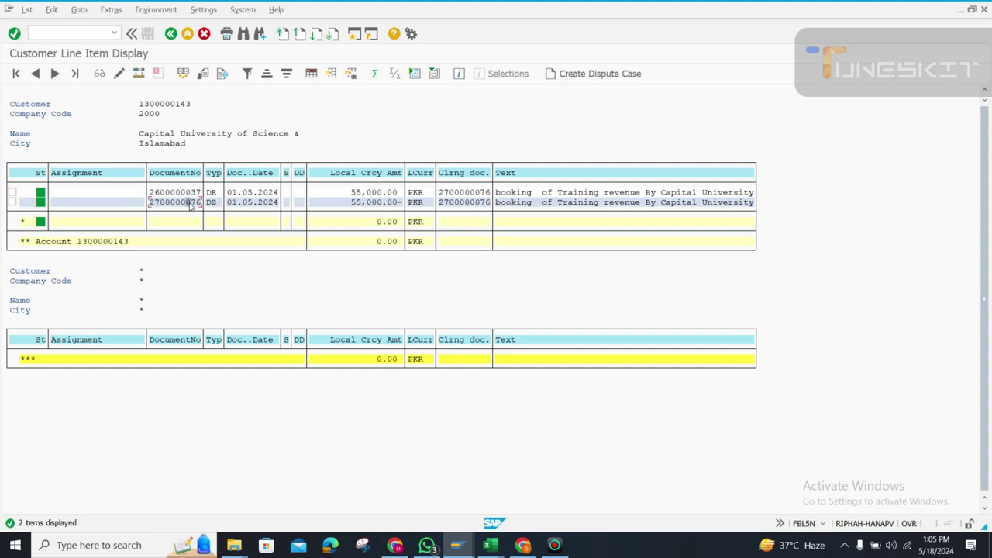
{"action": "left_click", "coordinate": [380, 203]}
{"action": "left_click", "coordinate": [382, 224]}
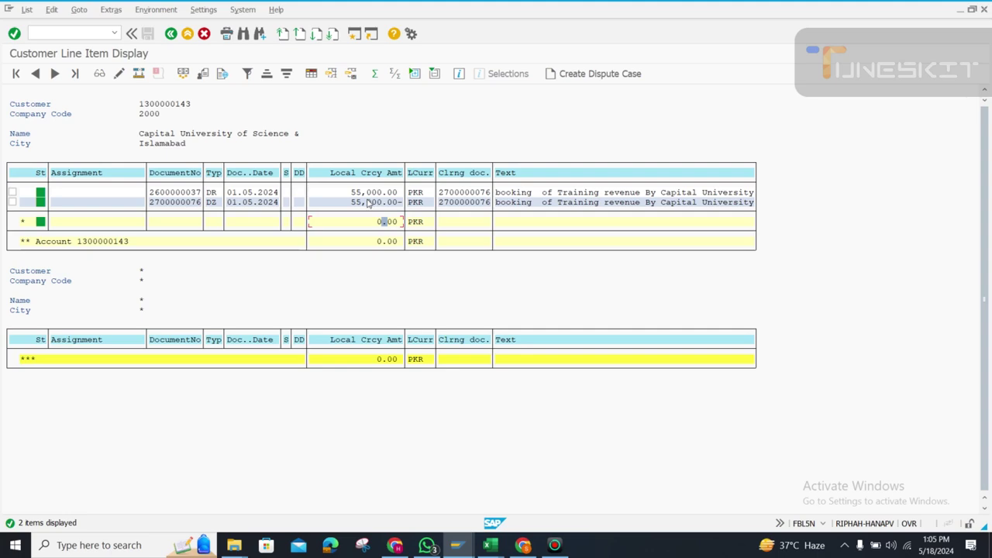
{"action": "left_click", "coordinate": [378, 193]}
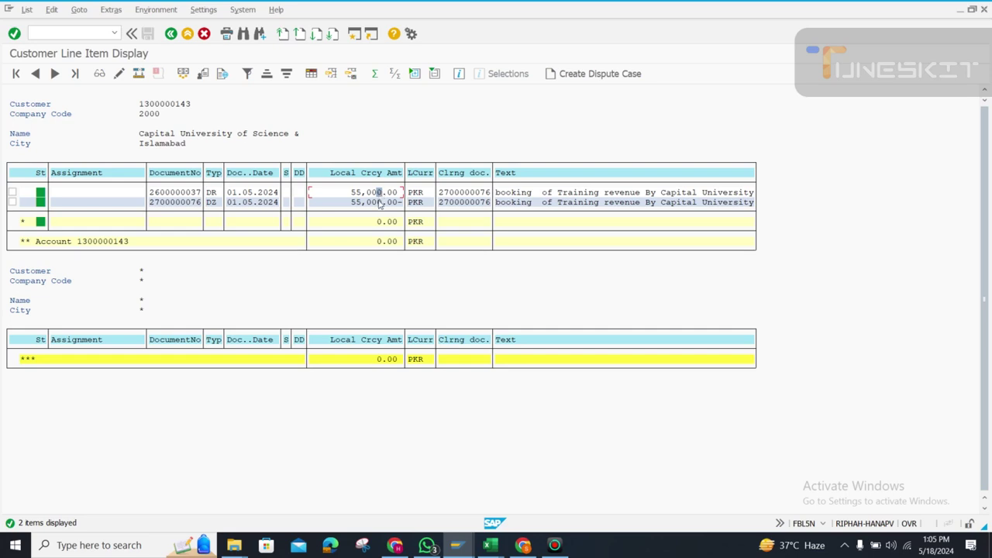
{"action": "left_click", "coordinate": [382, 223]}
{"action": "left_click", "coordinate": [444, 193]}
{"action": "left_click", "coordinate": [447, 193]}
{"action": "left_click", "coordinate": [448, 203]}
{"action": "left_click", "coordinate": [445, 194]}
{"action": "left_click", "coordinate": [358, 193]}
{"action": "left_click", "coordinate": [362, 203]}
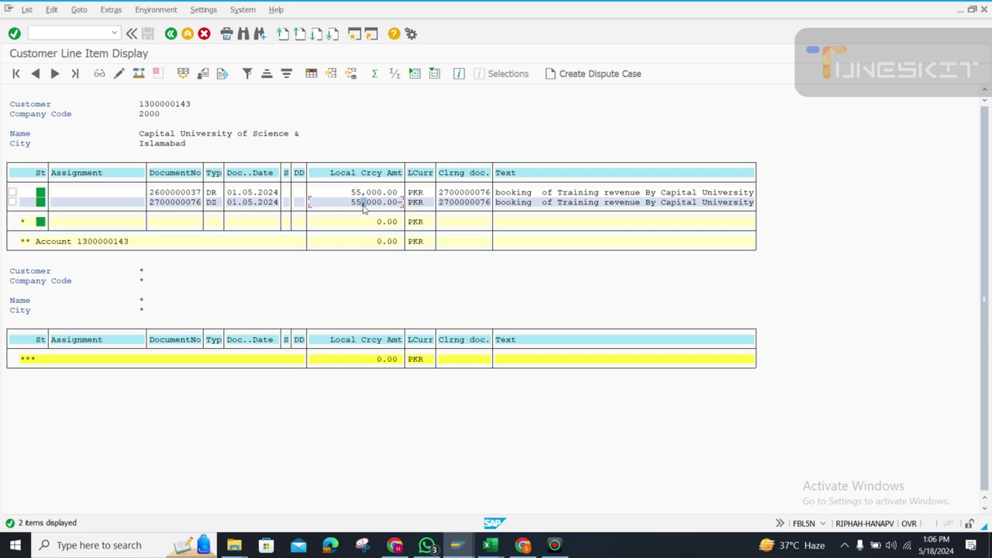